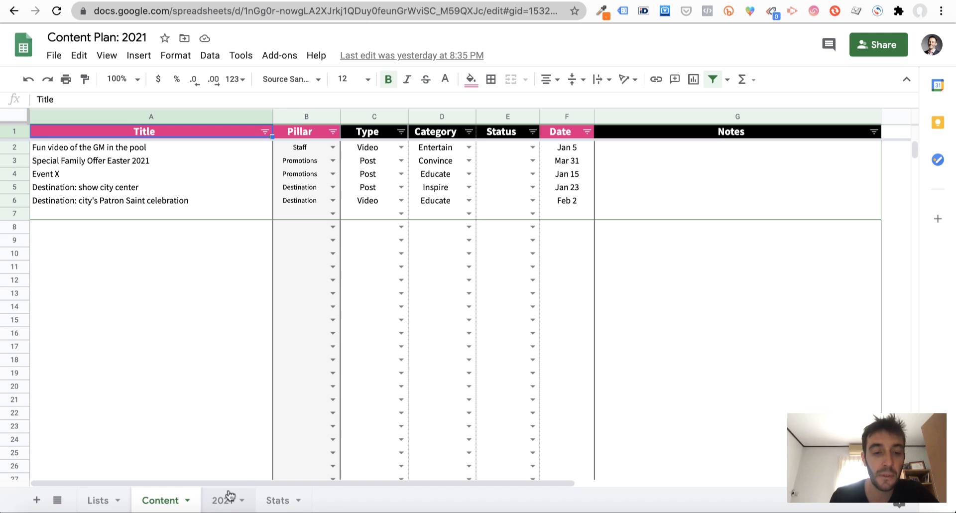
Step: View the 2021 calendar sheet, and return to the first entry on the Content sheet
left_click(221, 501)
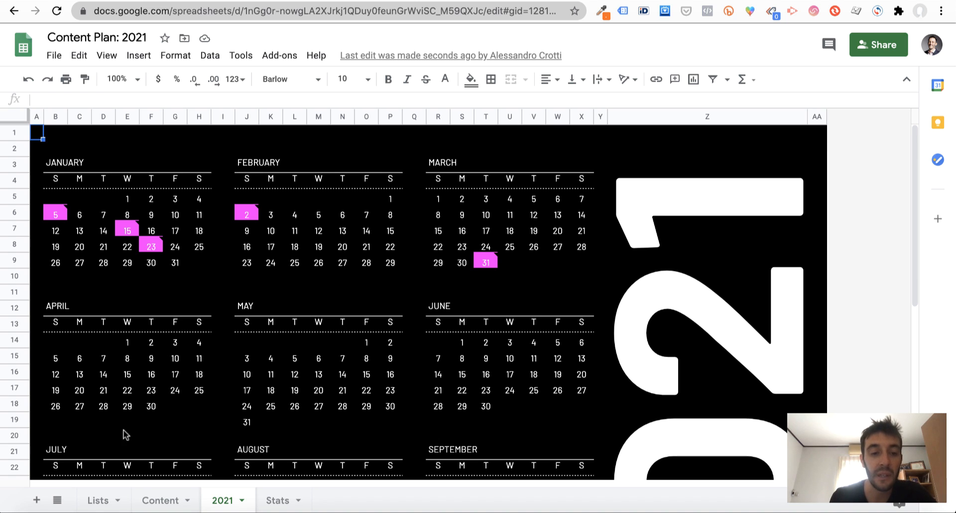
left_click(164, 502)
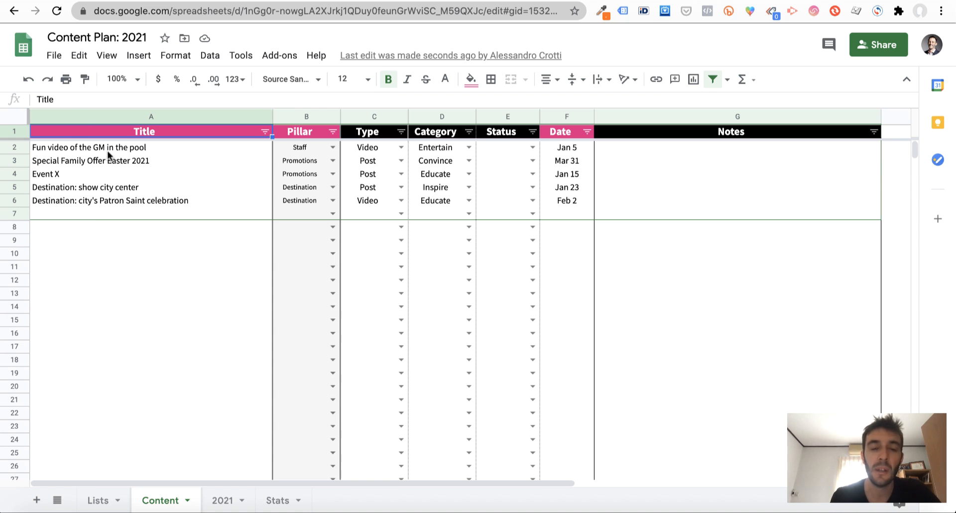
left_click(78, 145)
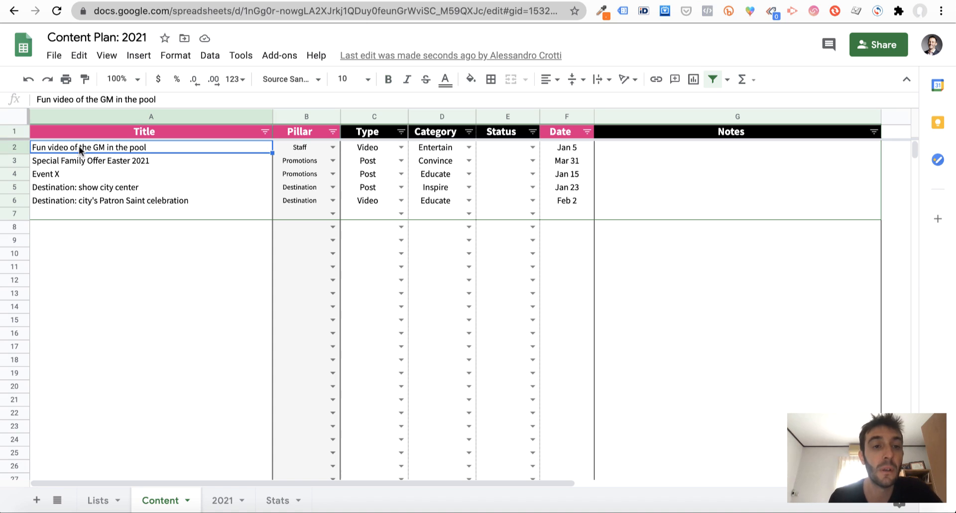
Step: Rename the Title column header on the Content sheet to "Title/Topic"
left_click(161, 133)
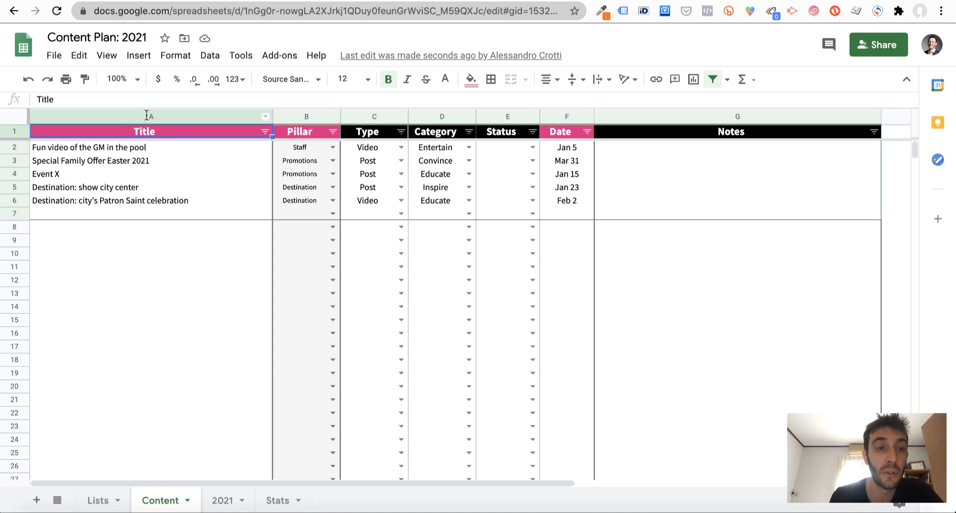
left_click(93, 100)
type("/Top")
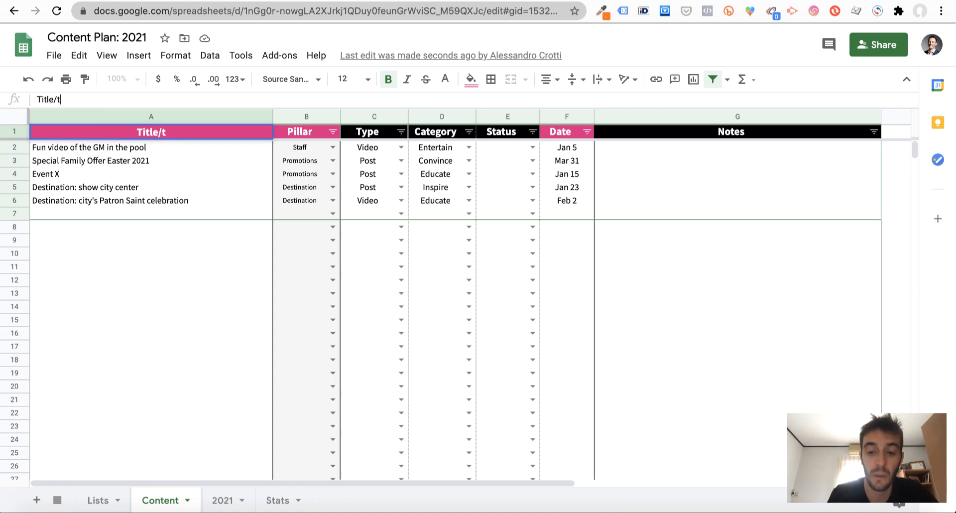
type("ics")
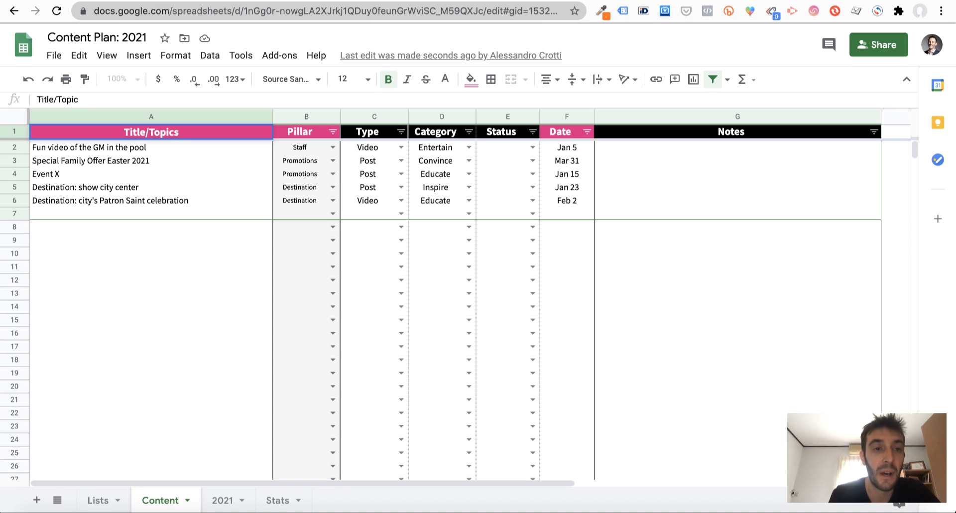
key("Return")
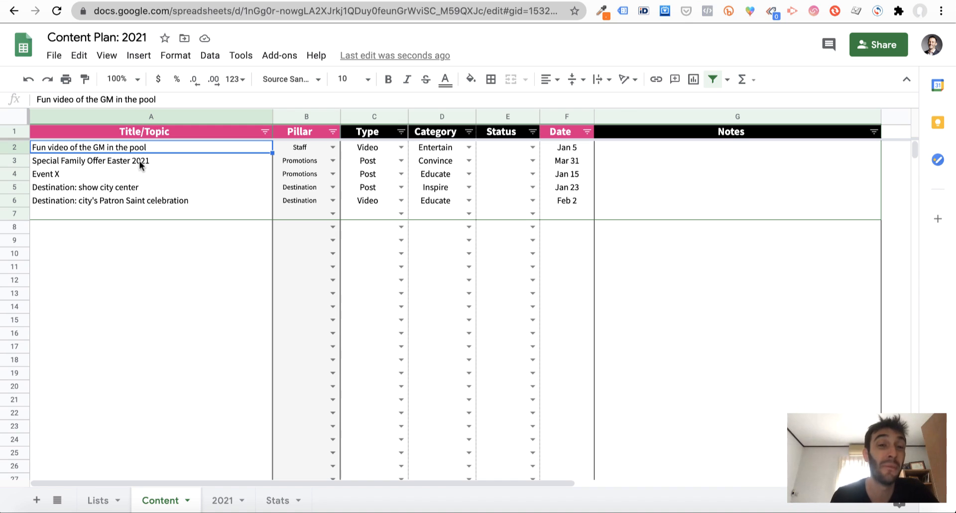
Step: Look over the Pillar, Type and Category columns and view the available Pillar options for the GM pool video
left_click_drag(305, 132, 438, 204)
left_click(368, 178)
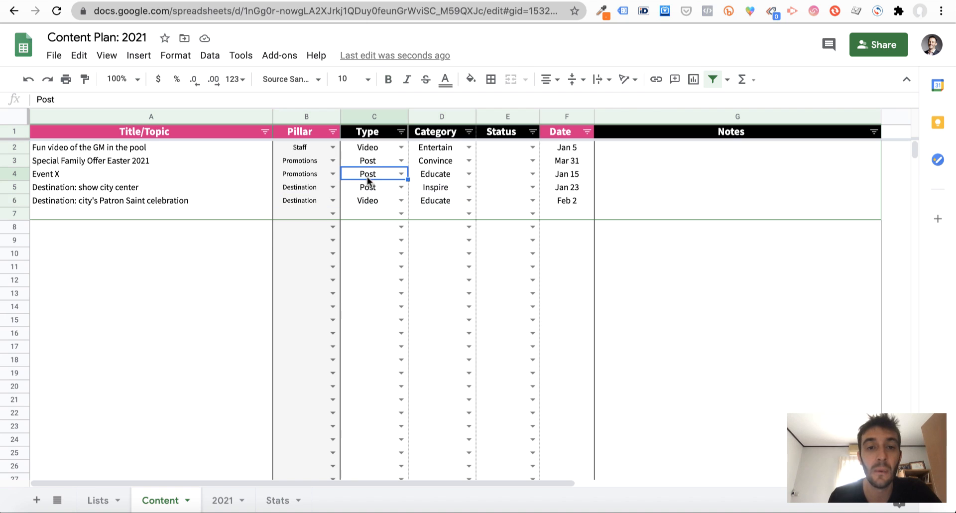
left_click(375, 152)
left_click(314, 147)
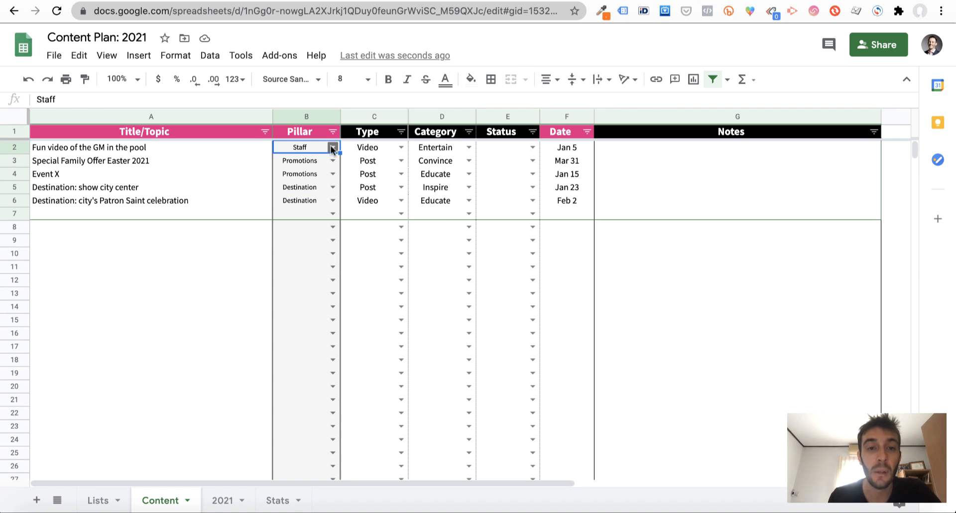
left_click(332, 147)
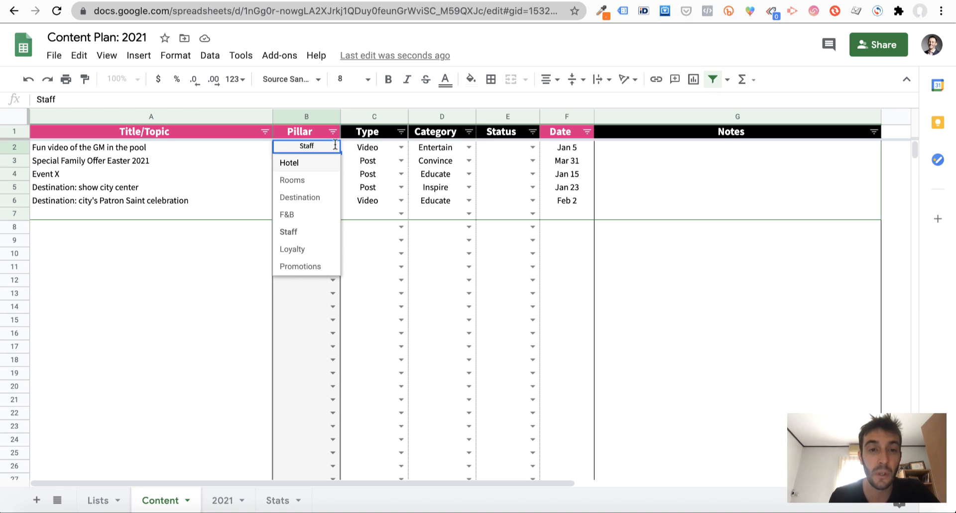
left_click(353, 148)
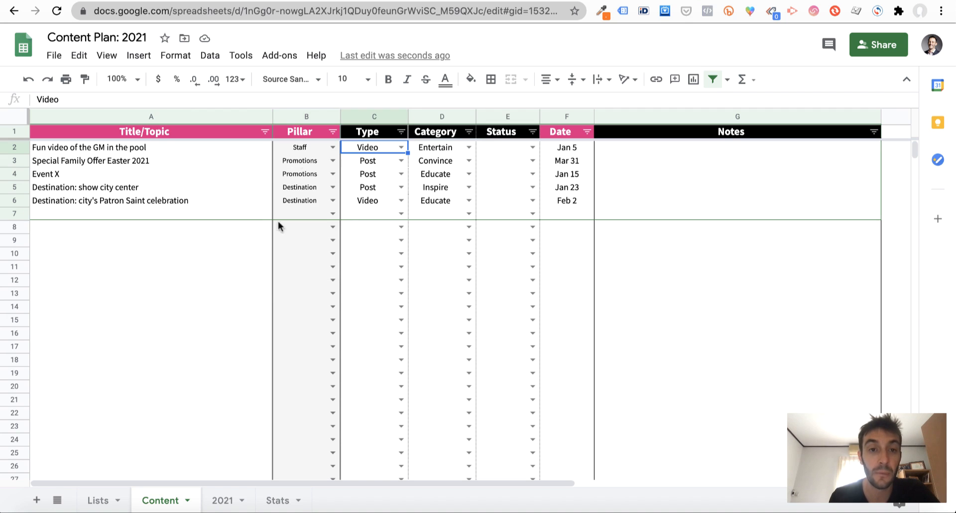
Step: Examine the entries of the Pillar list on the Lists sheet
left_click(98, 504)
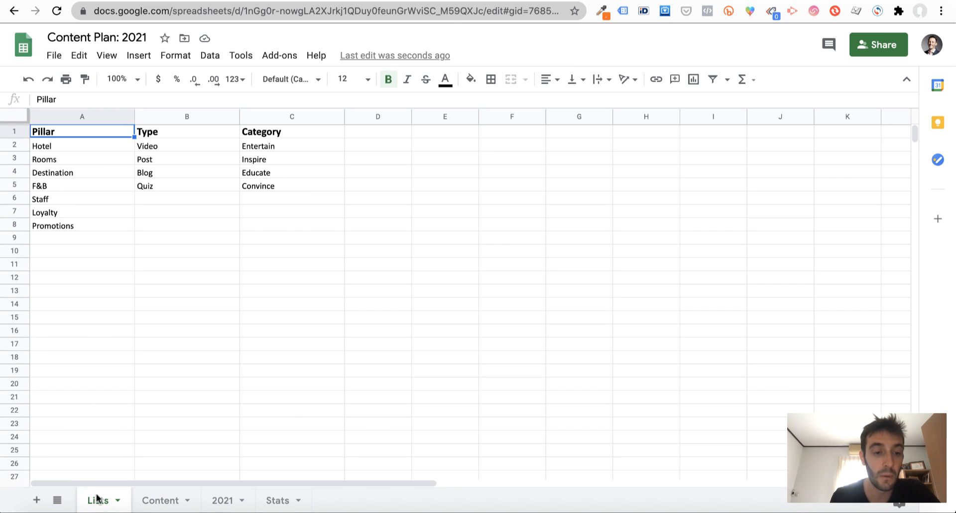
left_click(55, 148)
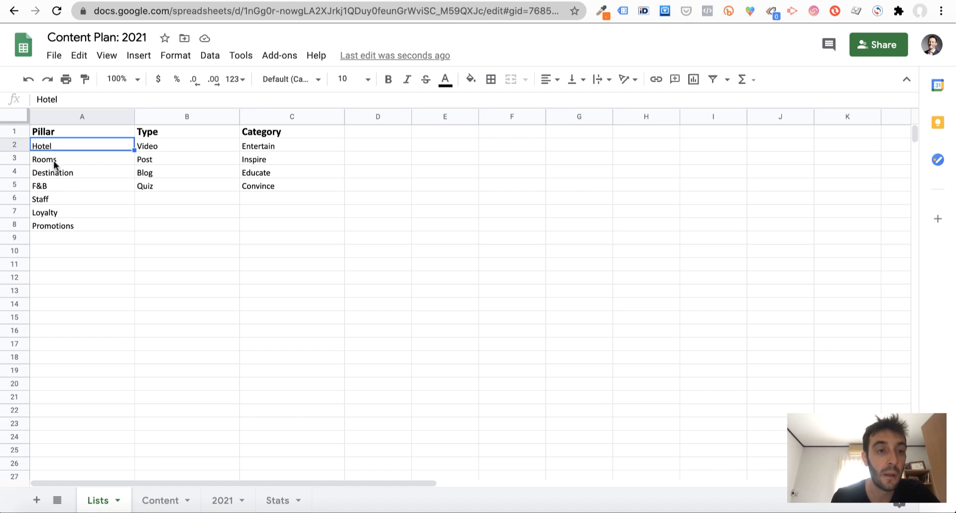
left_click(53, 161)
left_click(53, 174)
left_click(49, 197)
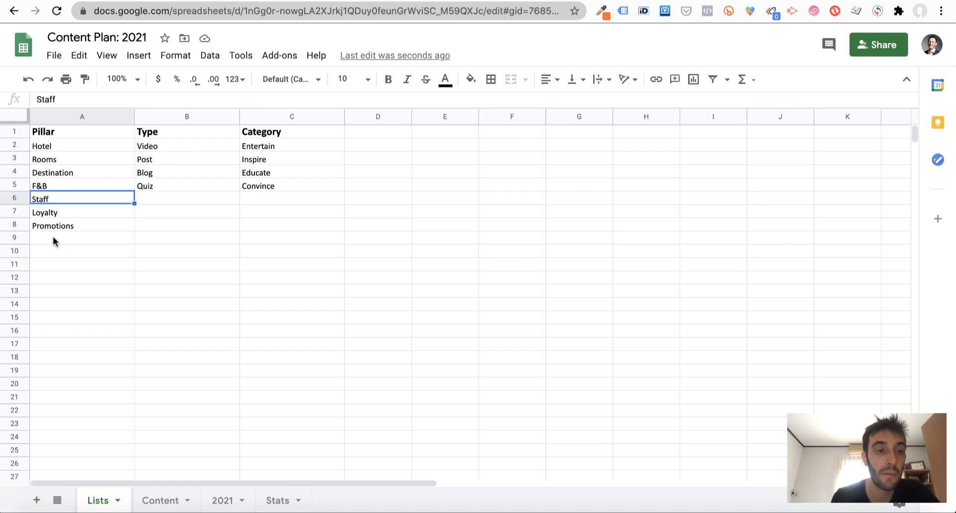
Step: Add a "test" entry below Promotions in the Pillar list
left_click(51, 237)
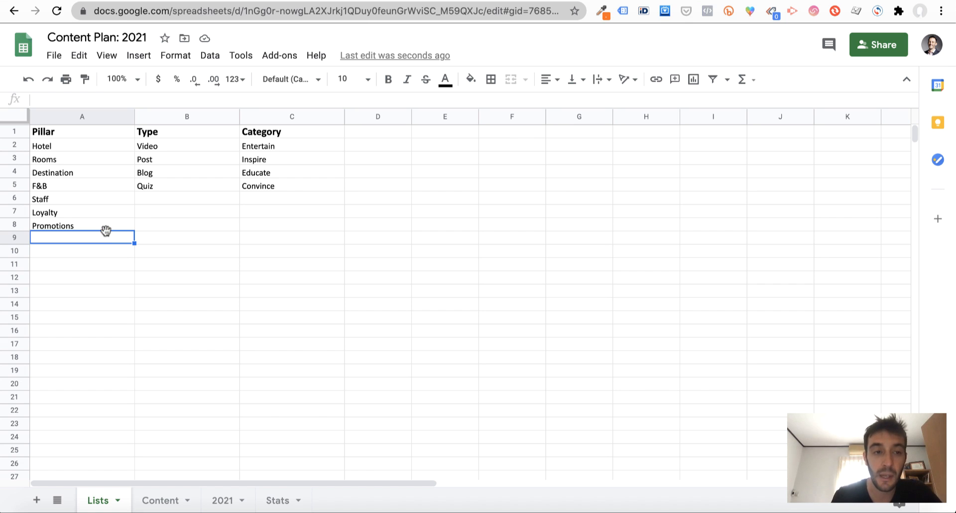
type("test")
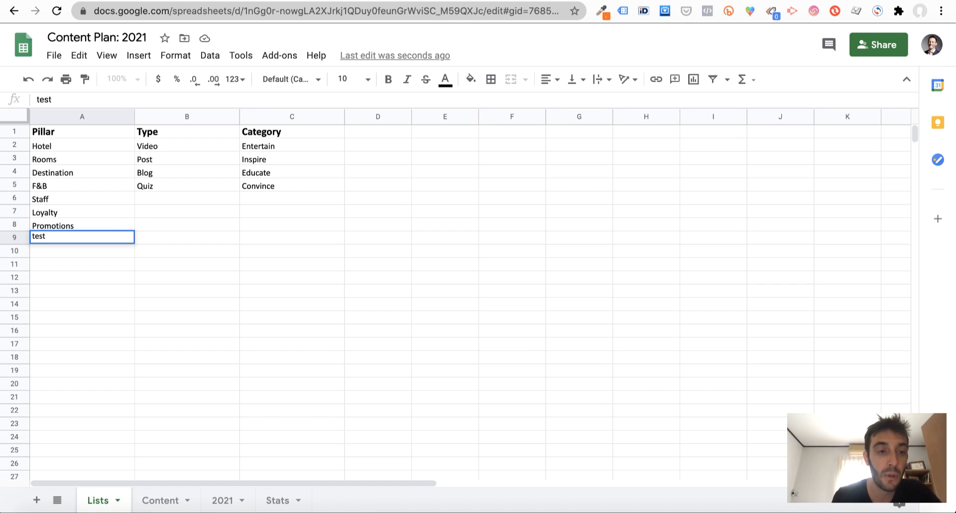
key("Return")
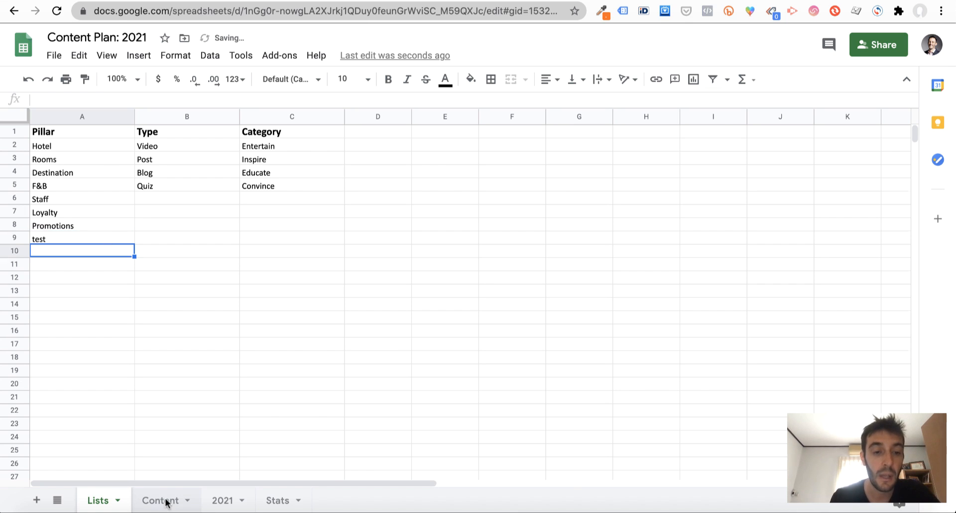
Step: Check on the Content sheet whether the Pillar choices of the first entry include the added list item
left_click(162, 501)
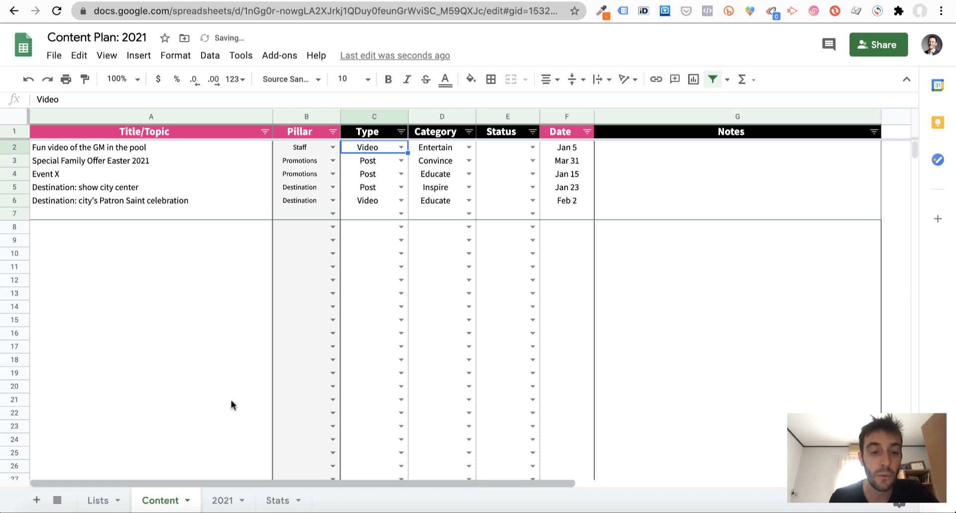
left_click(333, 147)
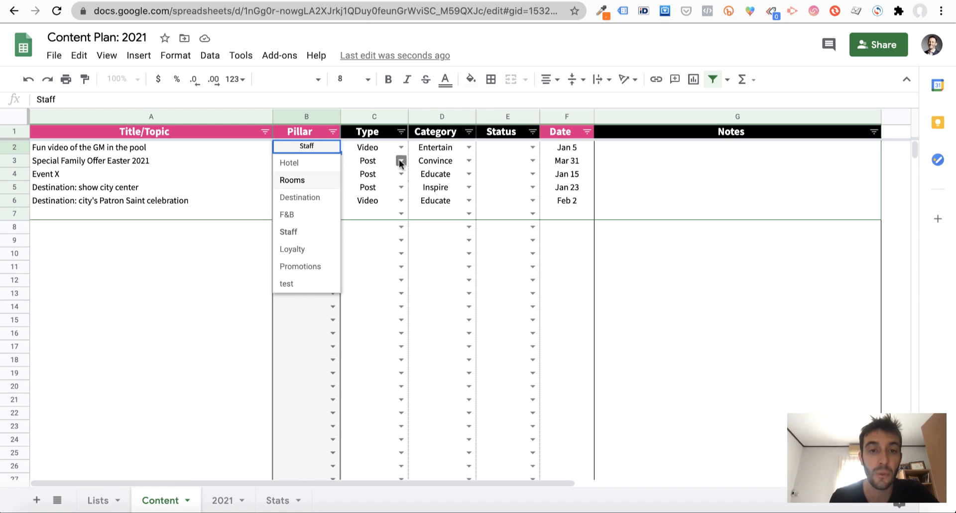
left_click(381, 174)
Step: Delete the "test" entry from the Pillar list on the Lists sheet
left_click(98, 500)
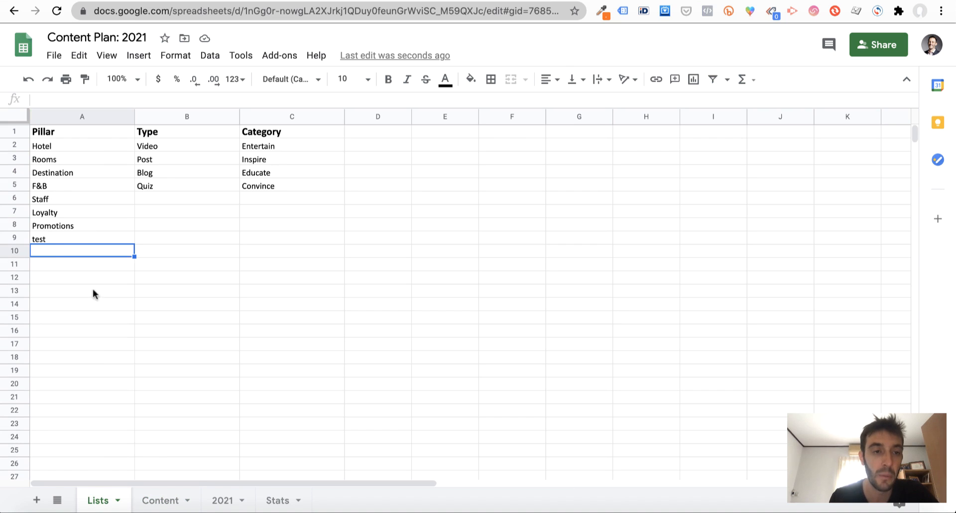
left_click(50, 240)
key("Delete")
left_click(59, 146)
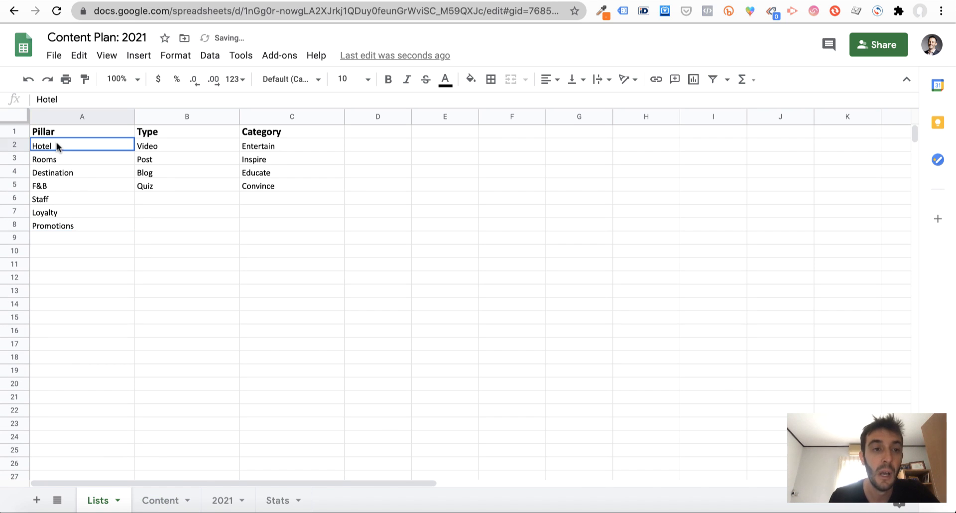
left_click(194, 149)
Step: Return to the Content sheet and review the Pillar choices for the first entry
left_click(160, 500)
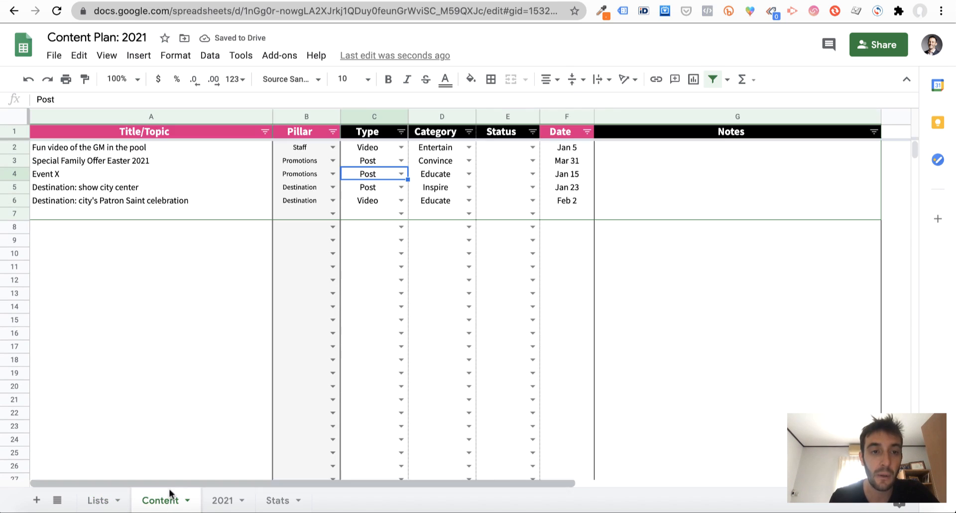
left_click(332, 148)
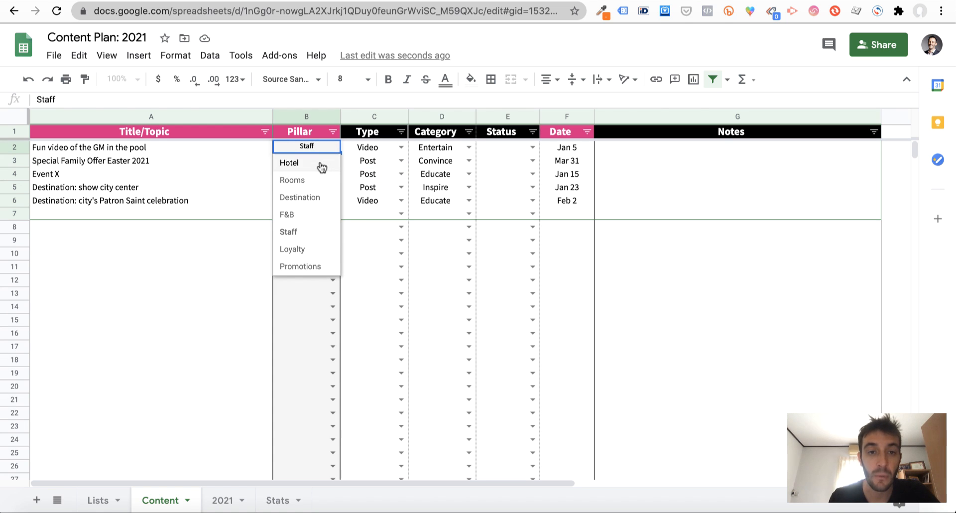
left_click(369, 164)
left_click(331, 147)
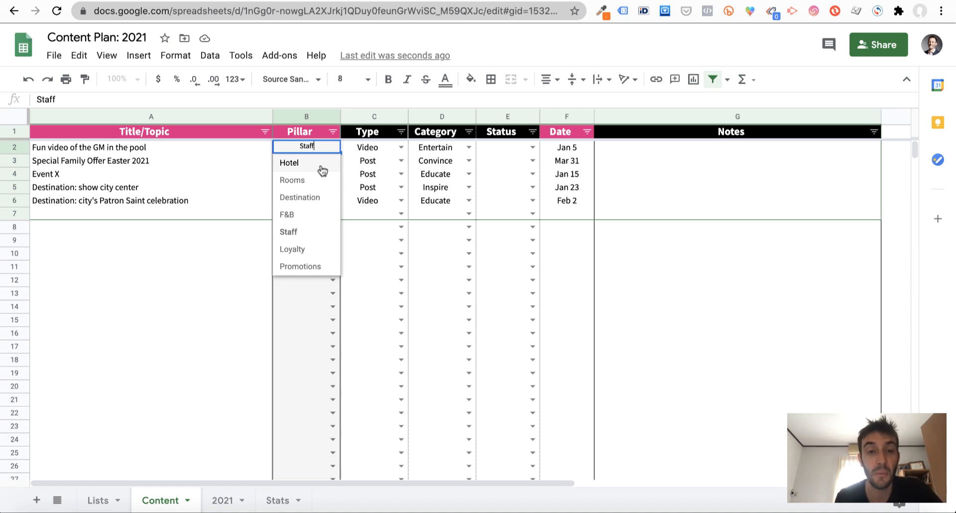
left_click(393, 187)
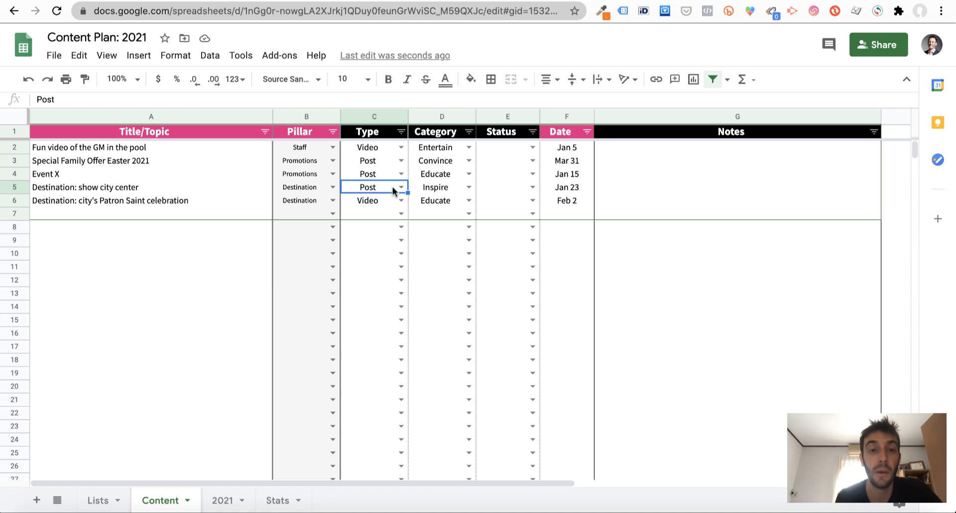
Step: Review the Type choices available for the GM pool video entry
left_click(388, 148)
left_click(402, 146)
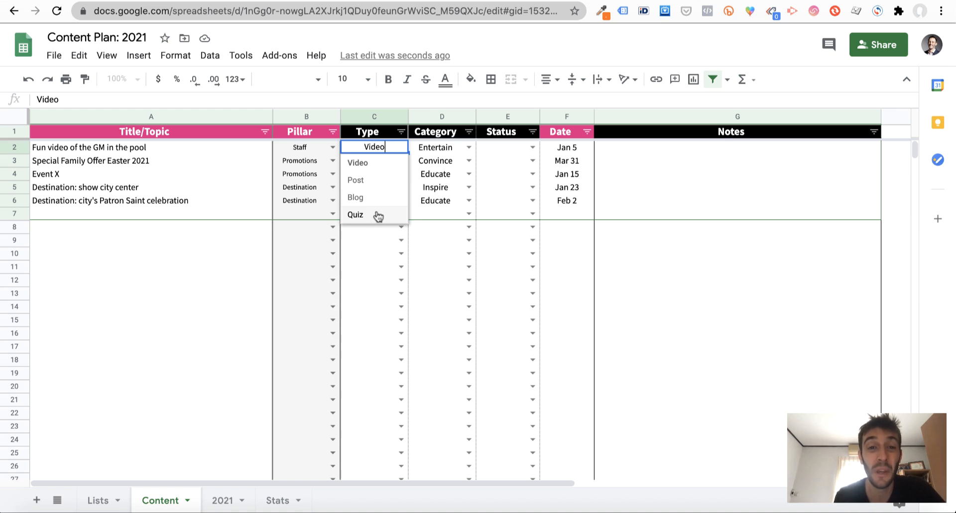
left_click(441, 169)
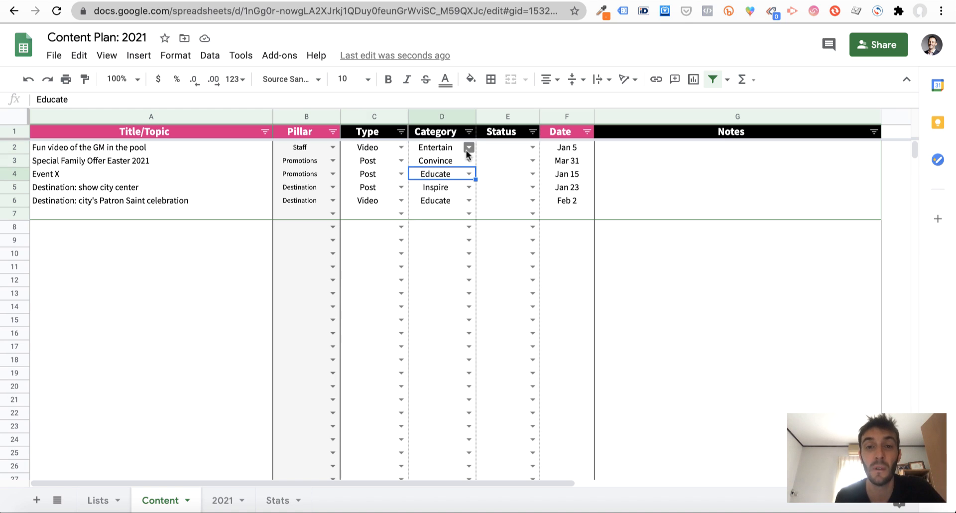
Step: Review the Category choices available for the GM pool video entry
left_click(444, 147)
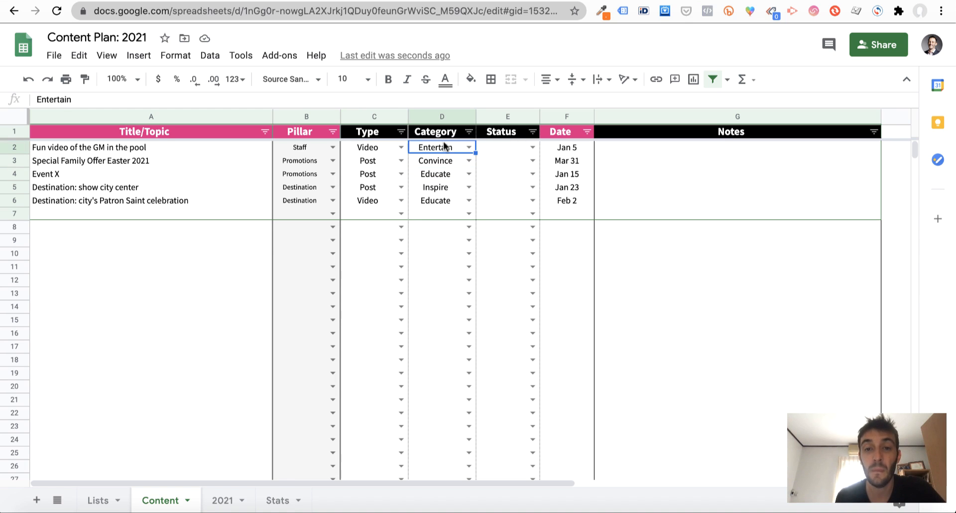
double_click(470, 145)
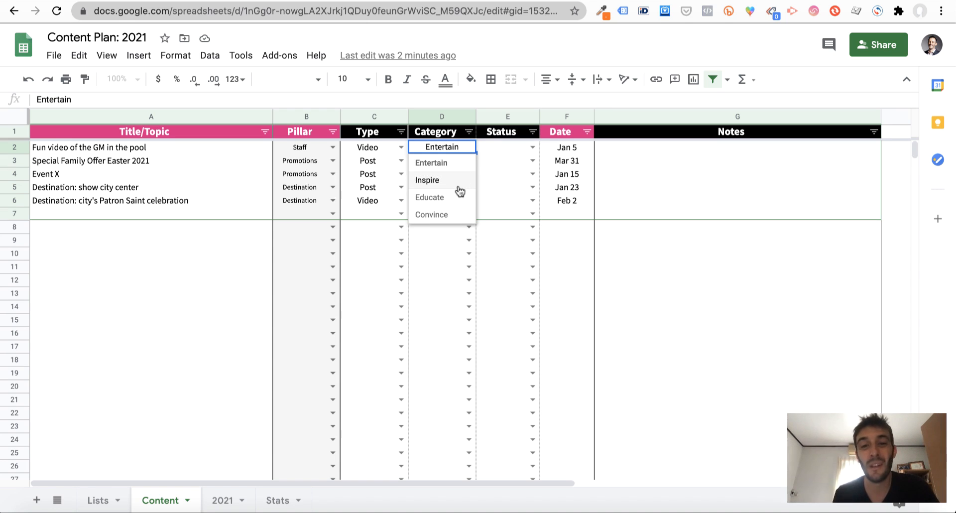
left_click(492, 178)
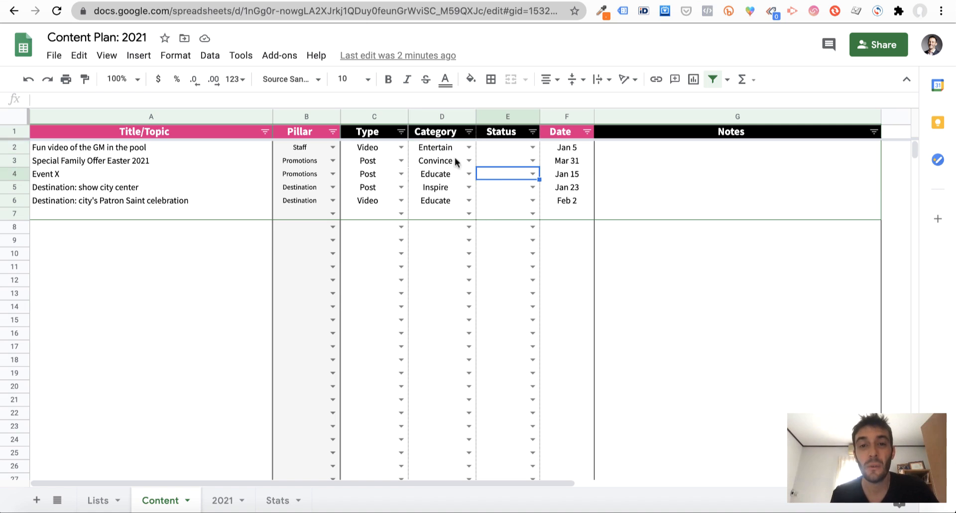
left_click(446, 146)
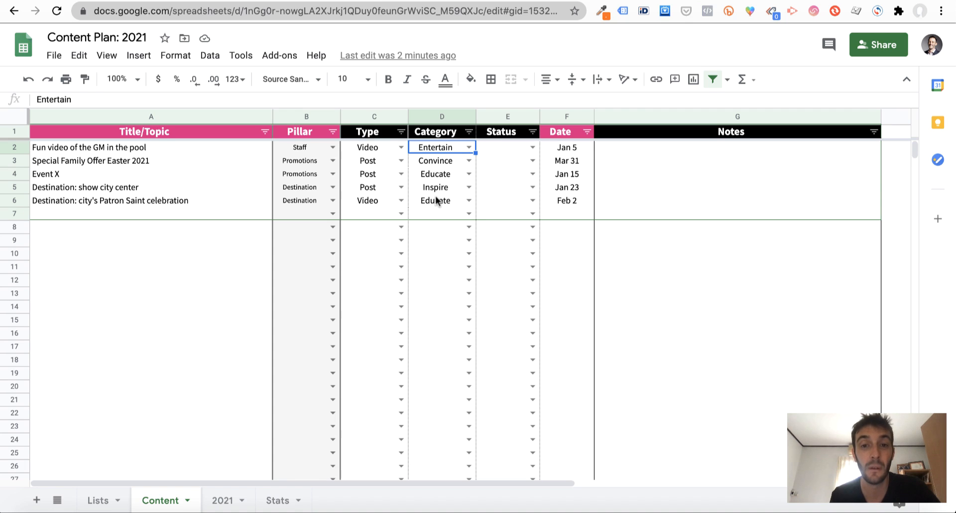
Step: Go through the title, pillar, type and category of the GM pool video entry, viewing the Pillar choices again
left_click(65, 149)
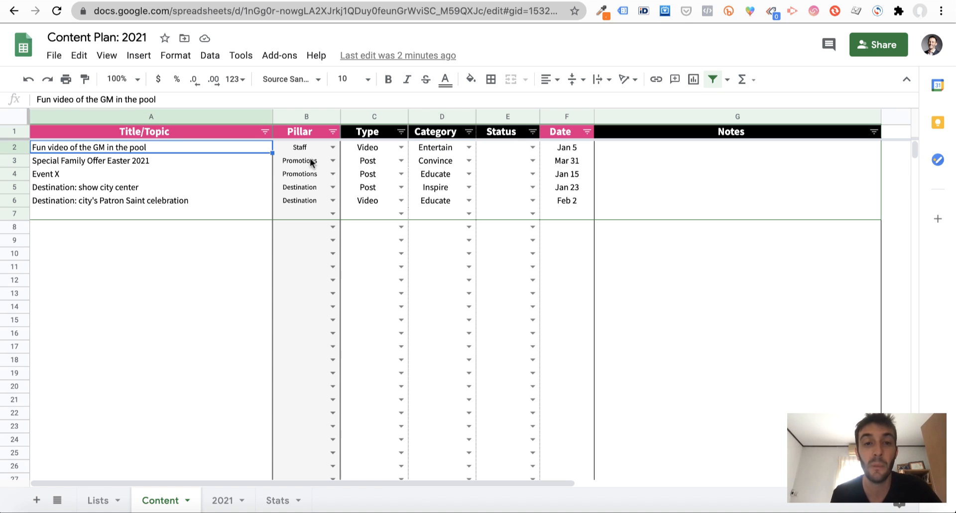
left_click(333, 147)
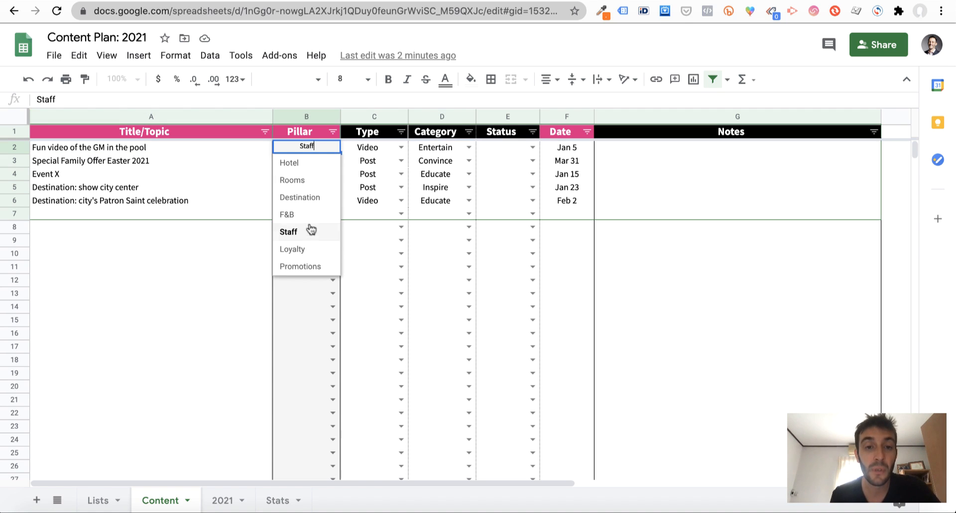
left_click(411, 160)
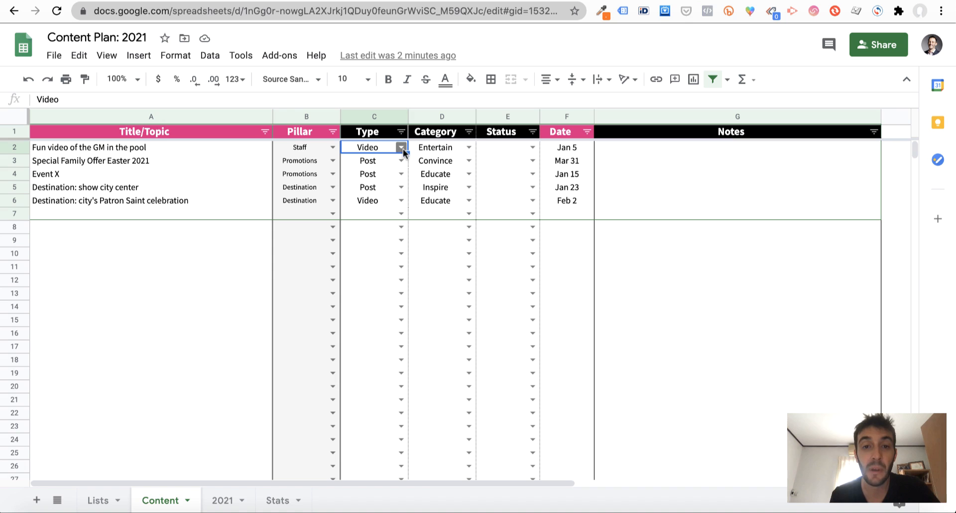
left_click(444, 149)
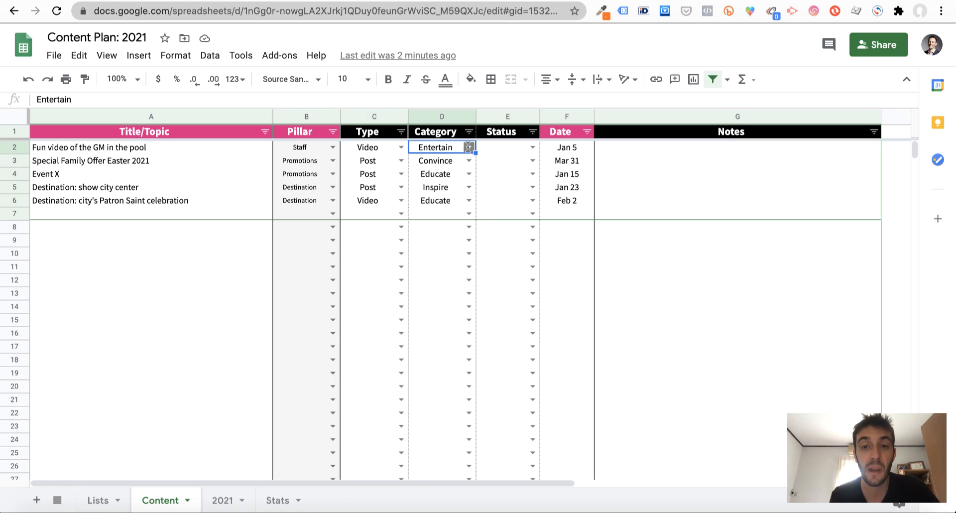
Step: Try out the status choices on the GM pool video entry by setting Pipeline and Published in turn
left_click(469, 147)
left_click(499, 150)
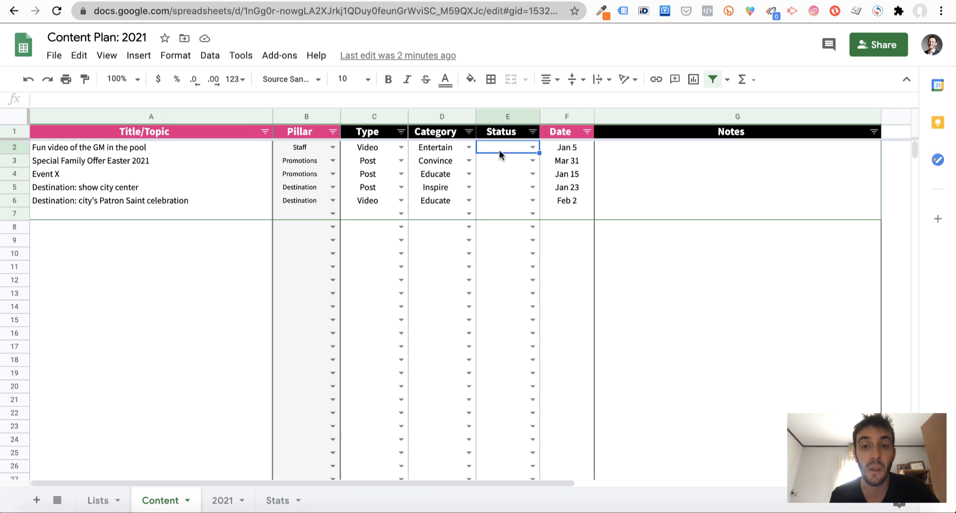
left_click(533, 148)
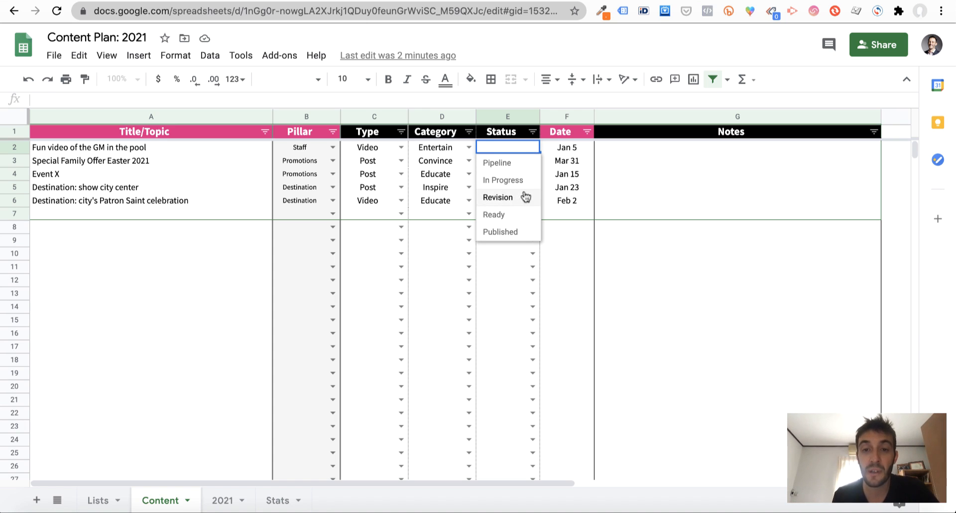
left_click(518, 166)
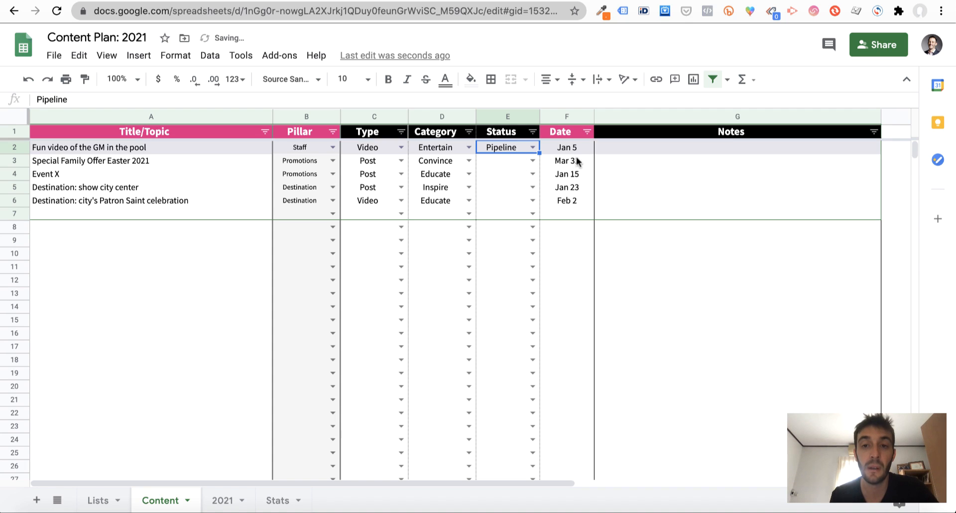
double_click(525, 148)
left_click(504, 232)
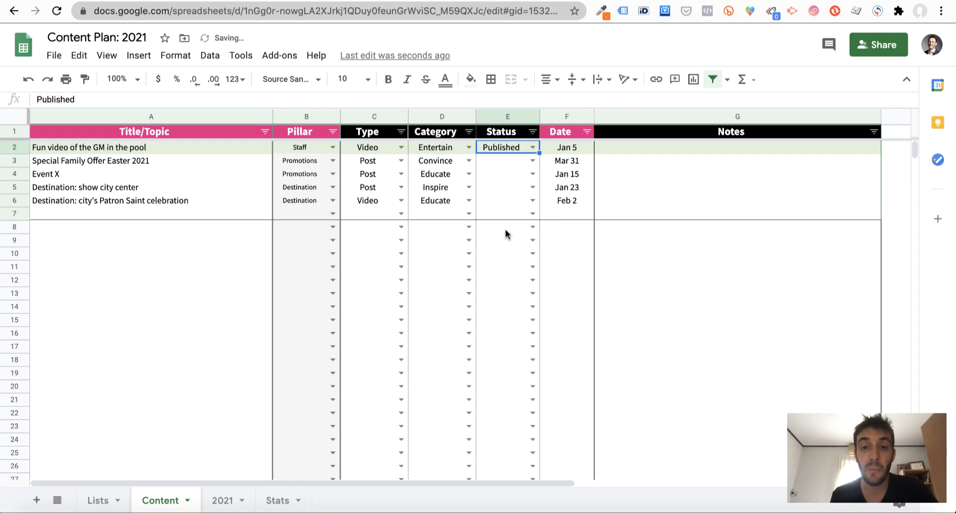
Step: Review the status choices for the GM pool video entry again and clear its status
double_click(533, 148)
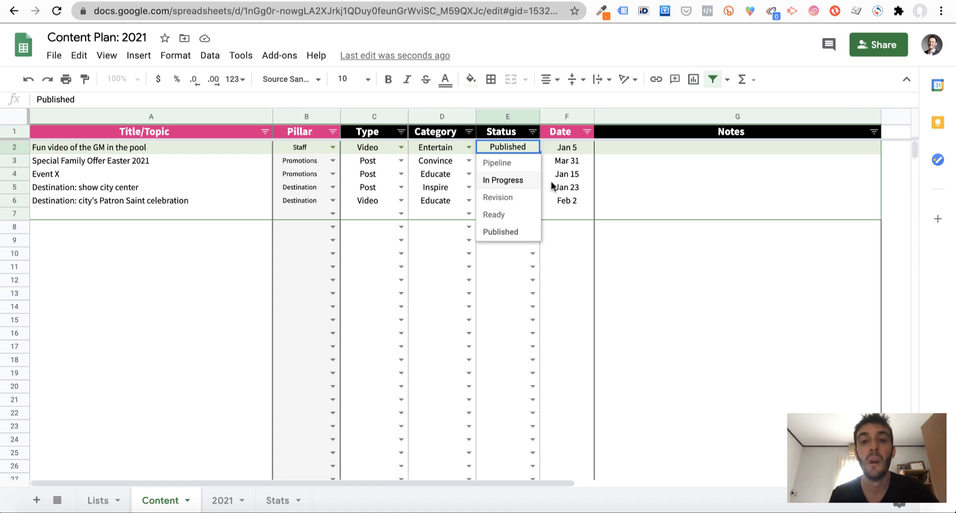
key("ctrl+a")
key("BackSpace")
key("Return")
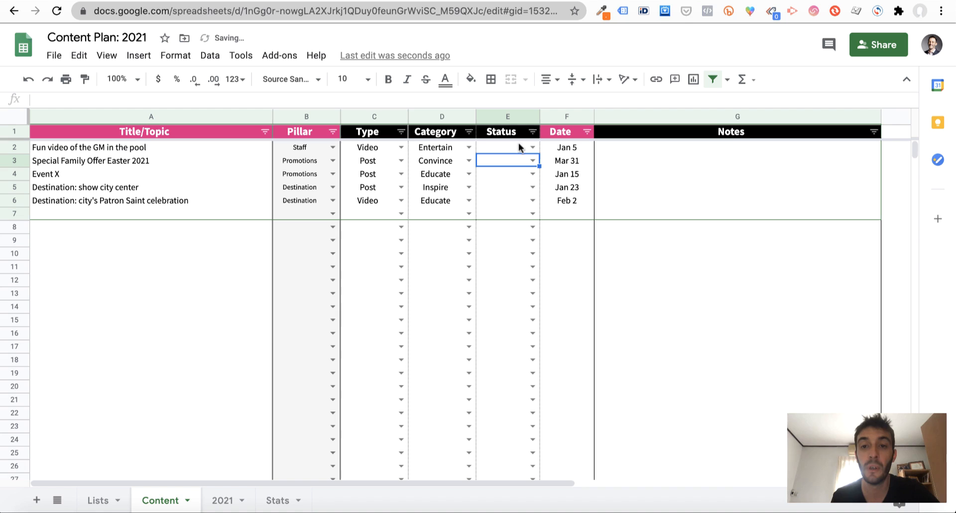
Step: Re-enter the date of the GM pool video entry as 5 Jan
left_click(567, 147)
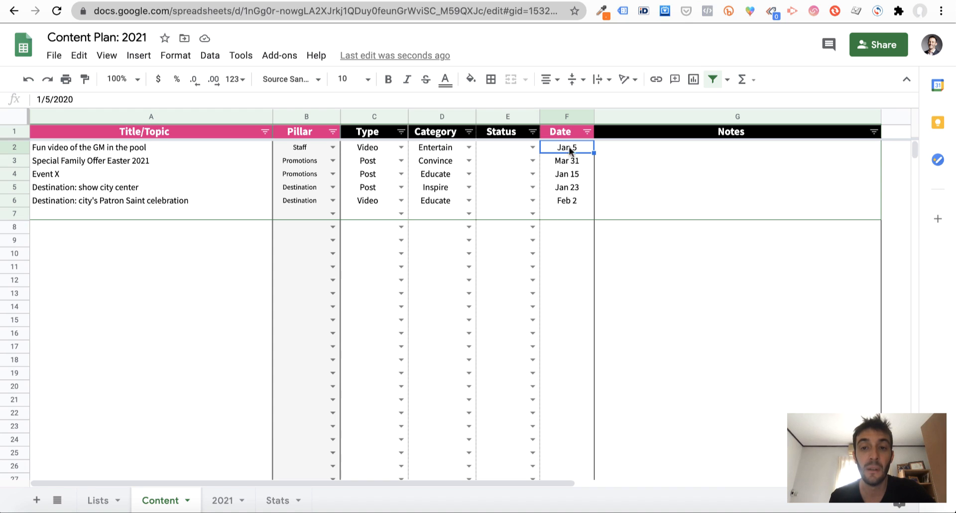
left_click(564, 212)
left_click(567, 147)
type("5 Jan")
key("Return")
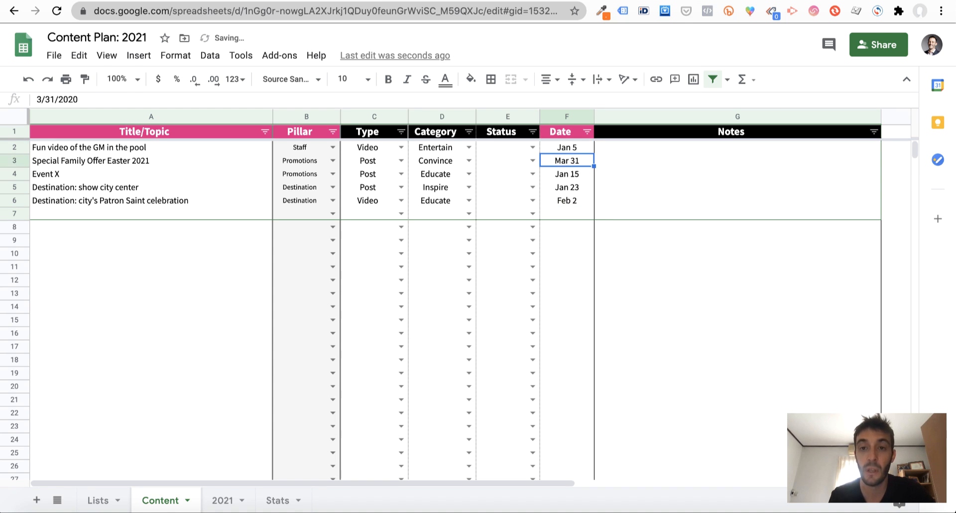
left_click(568, 147)
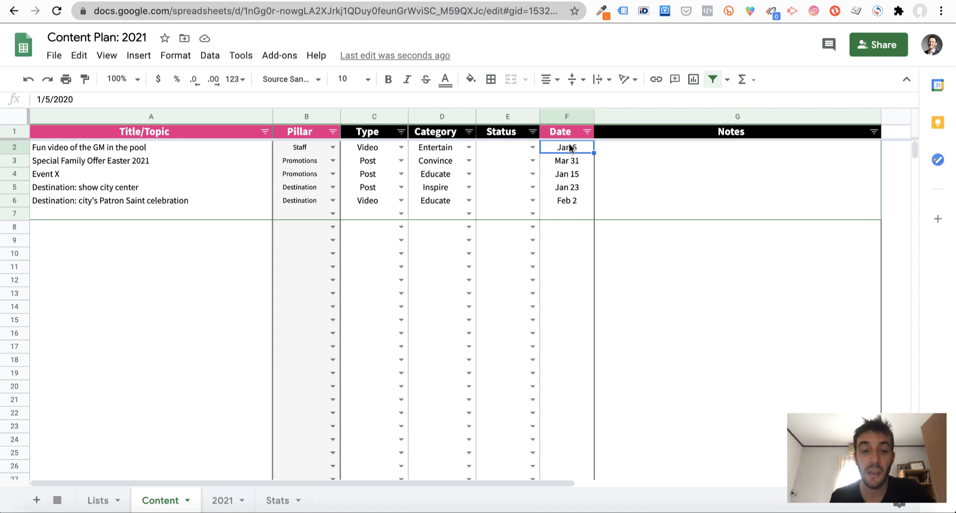
Step: Go to the 2021 calendar sheet, read the note on January 5 and look over the highlighted dates
left_click(222, 500)
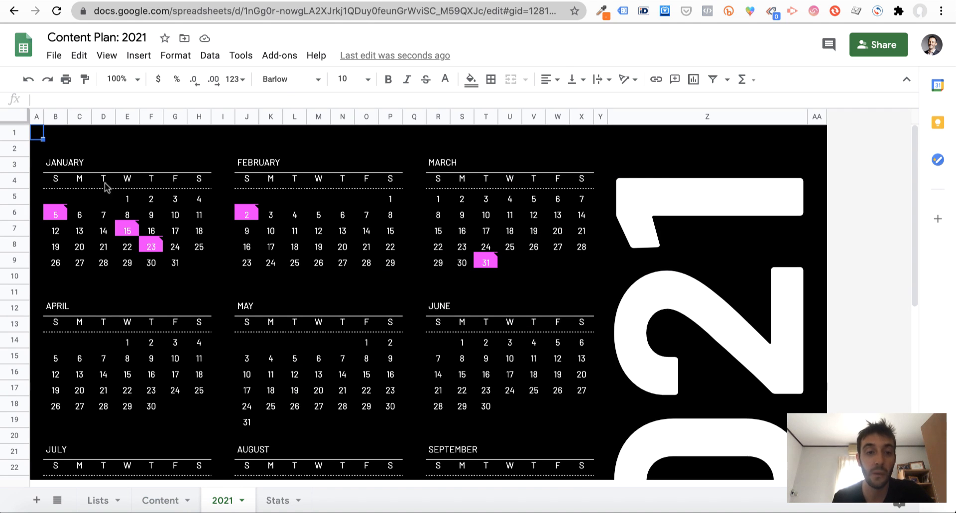
left_click(53, 222)
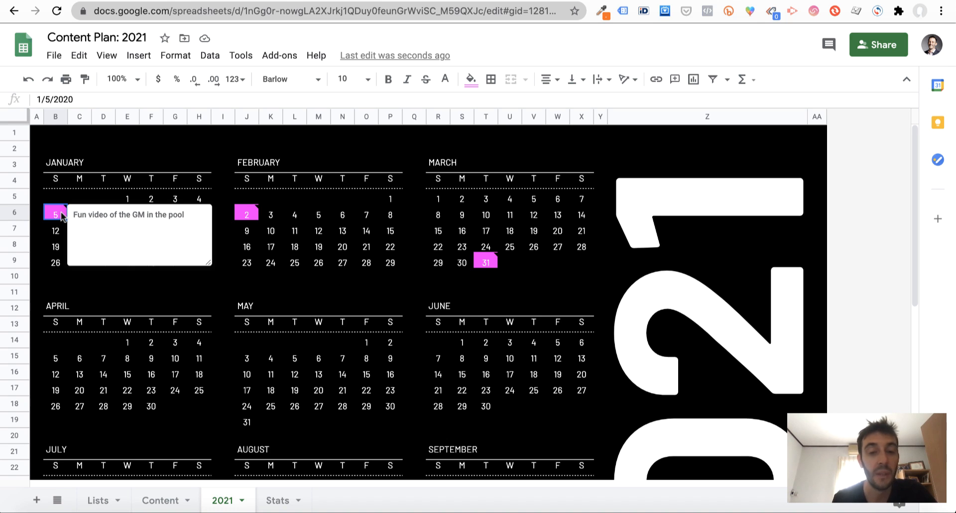
left_click(132, 303)
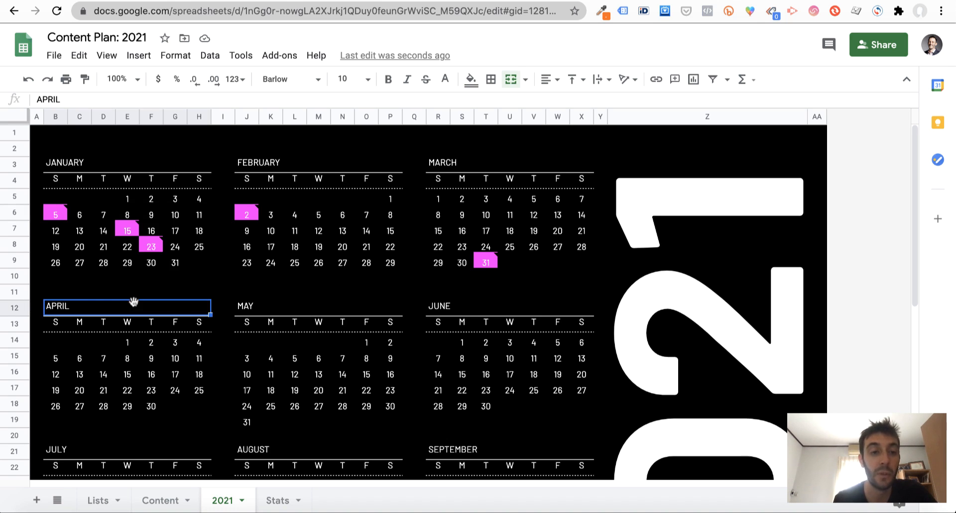
scroll(334, 273, "down", 1)
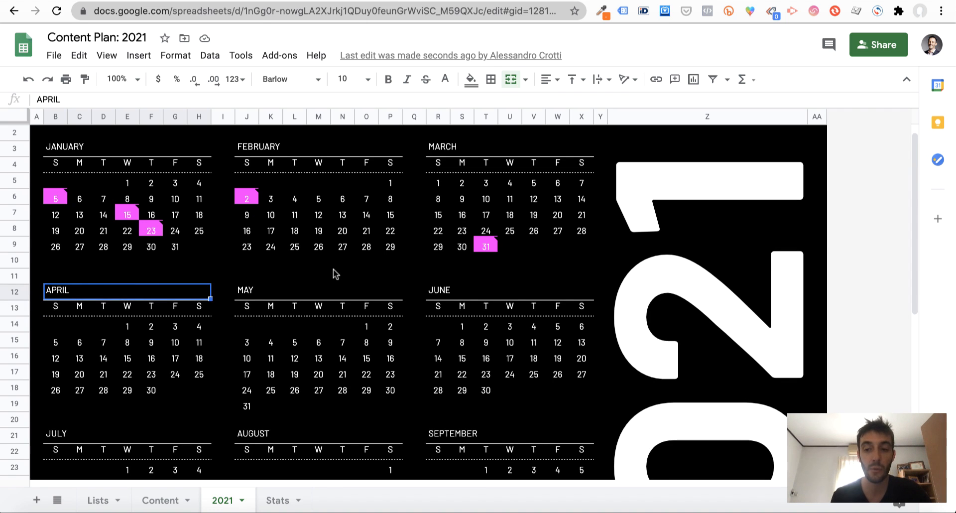
scroll(335, 273, "down", 1)
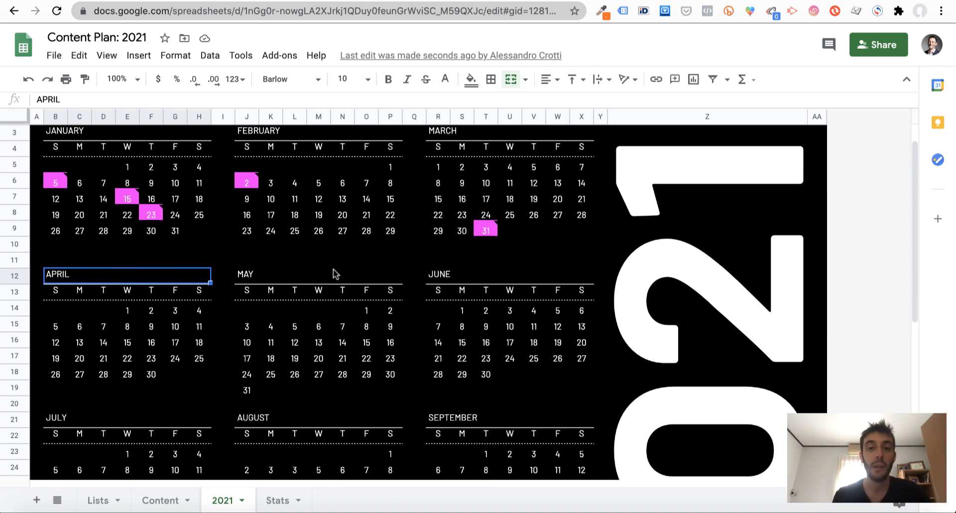
scroll(334, 273, "up", 2)
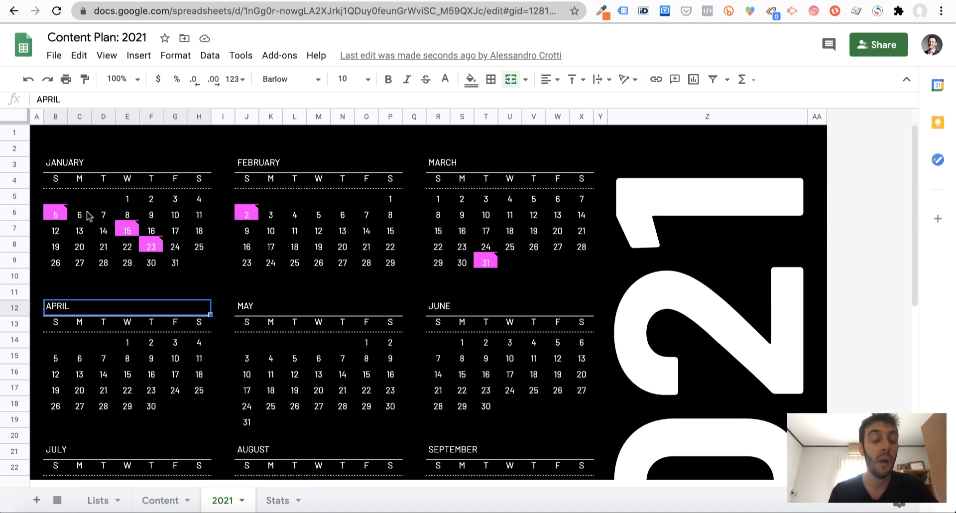
Step: Compare the GM pool video title on the Content sheet with the January 5 note on the 2021 calendar
left_click(170, 497)
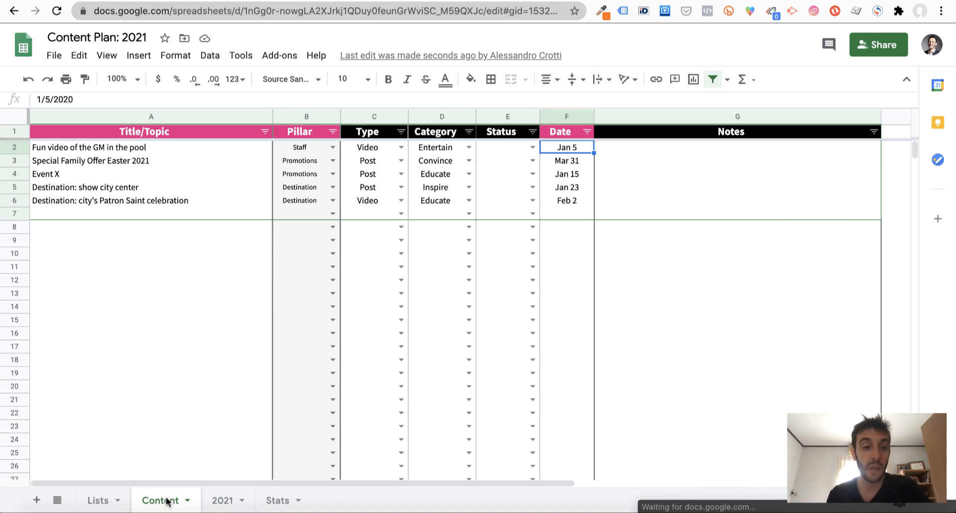
left_click(106, 148)
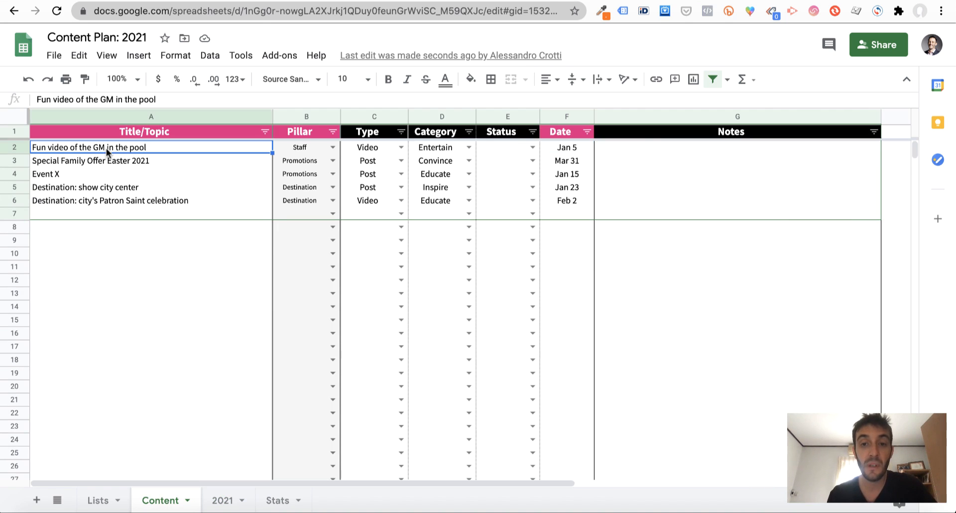
left_click(222, 500)
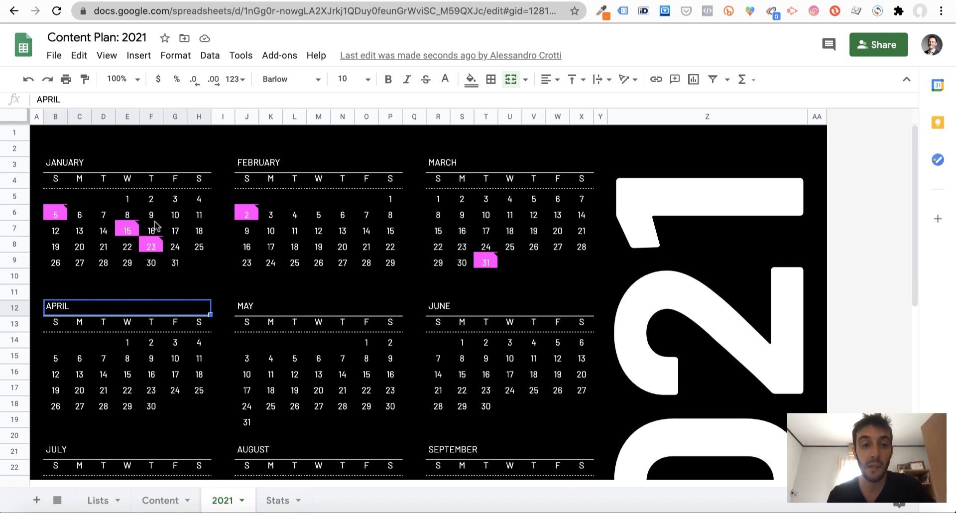
left_click(61, 219)
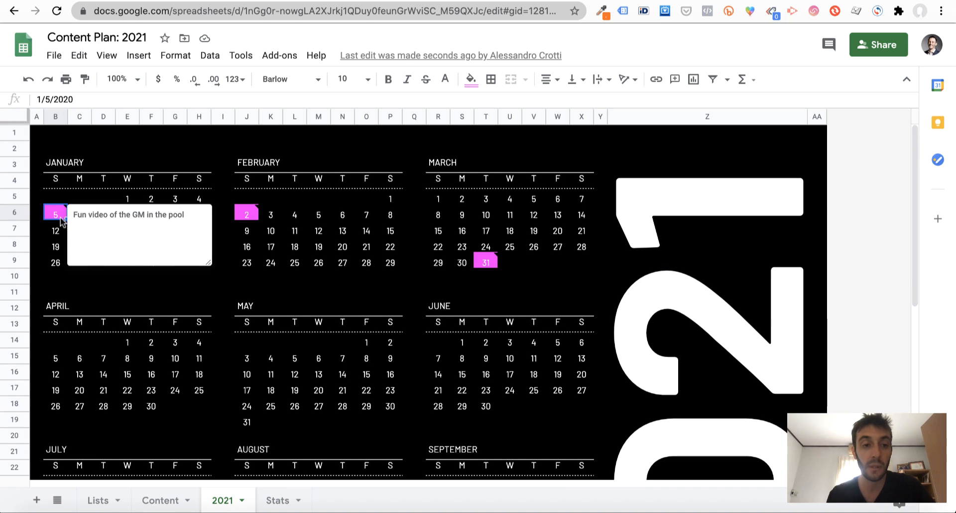
Step: Return to the Content sheet and add a new entry titled "Dinner end of the month" in row 7
left_click(168, 499)
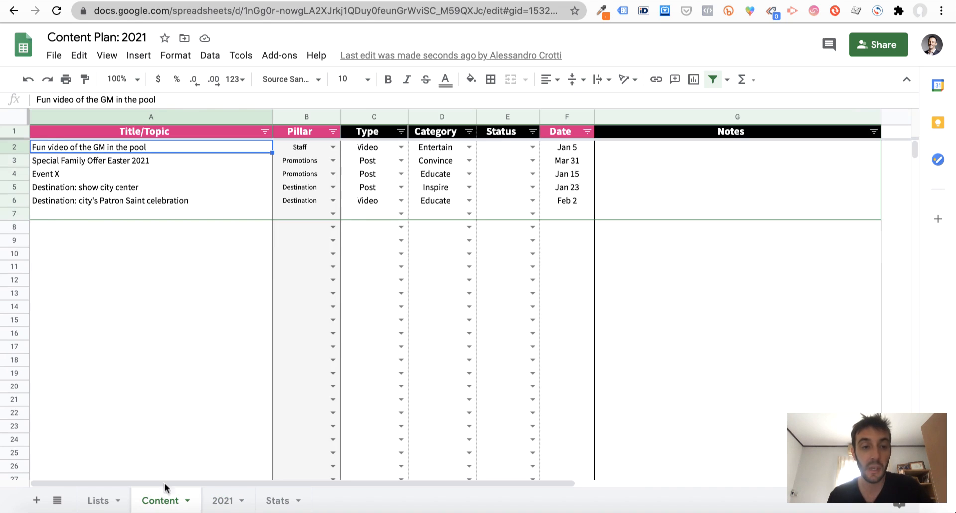
left_click(55, 214)
type("Dinner")
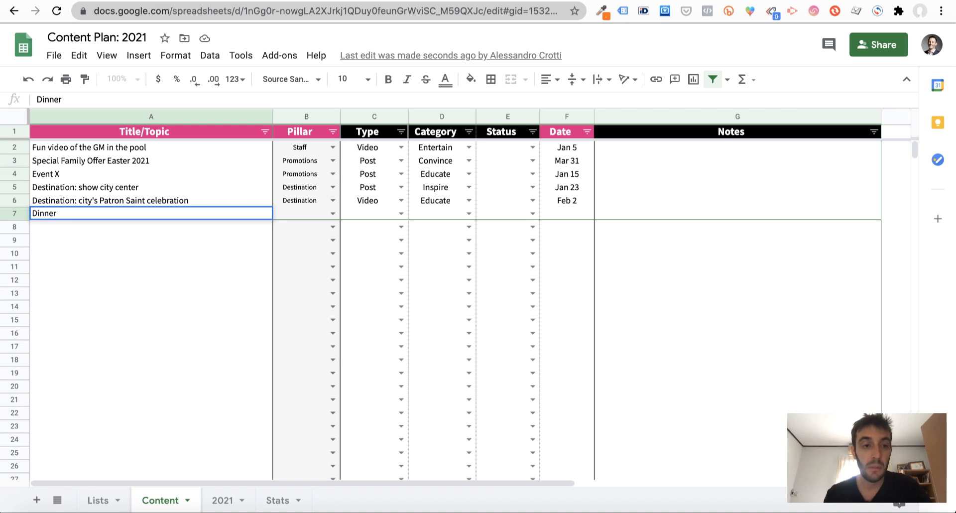
type(" end of the month")
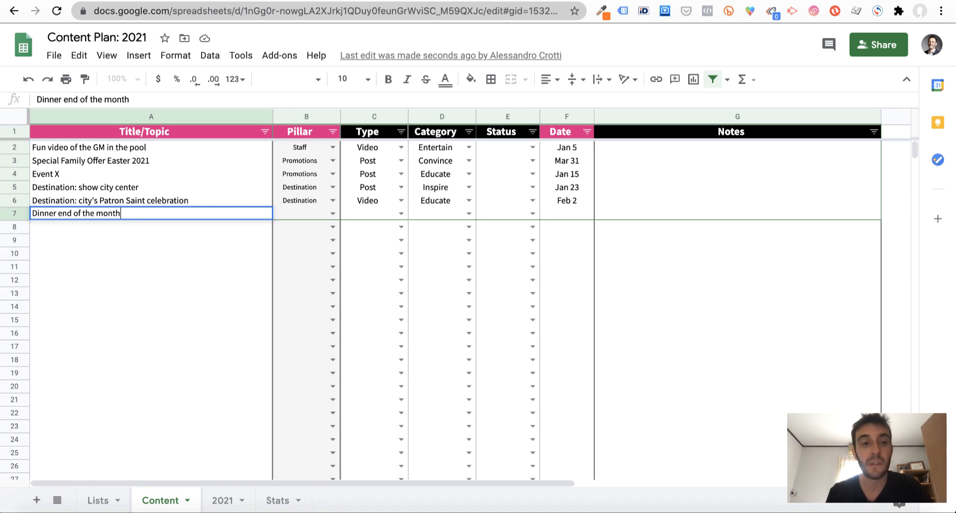
key("Tab")
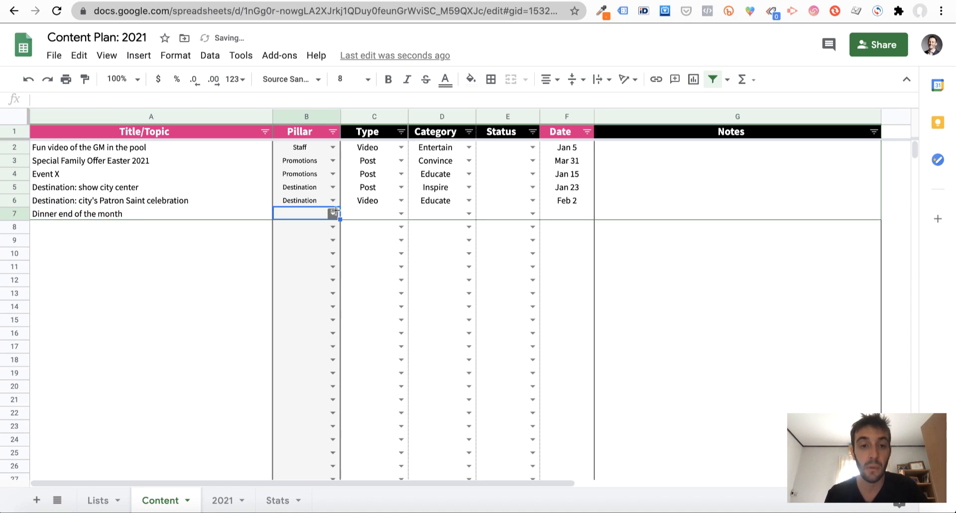
Step: Classify the dinner entry in row 7 with pillar F&B, type Post and category Entertain
left_click(333, 216)
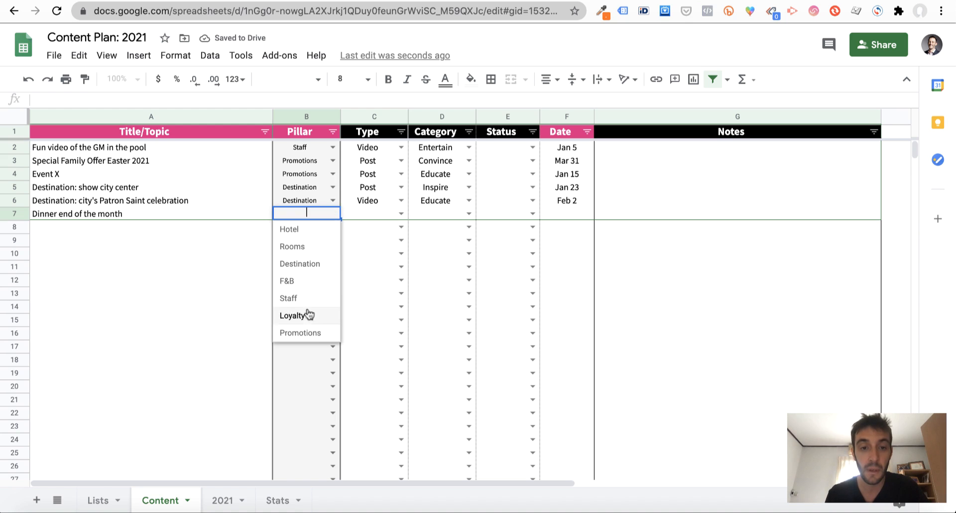
left_click(306, 280)
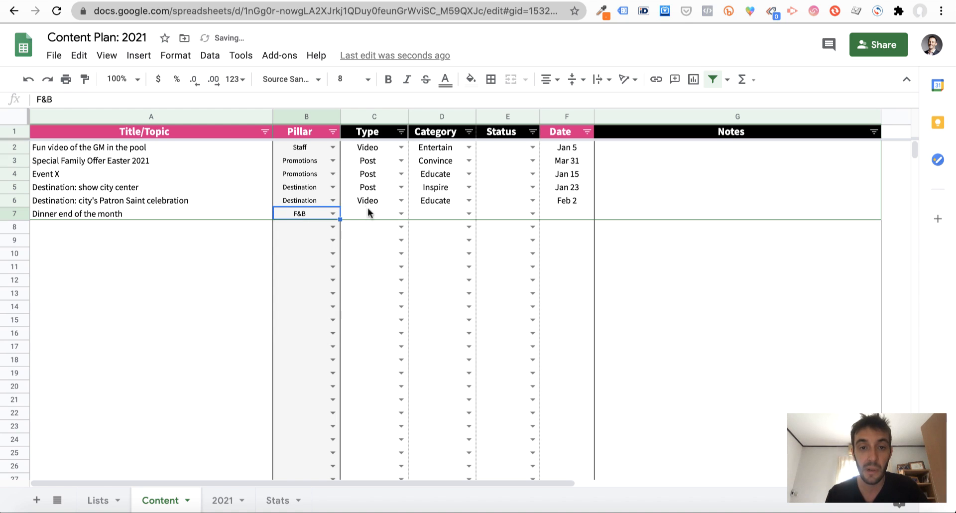
left_click(401, 213)
left_click(374, 247)
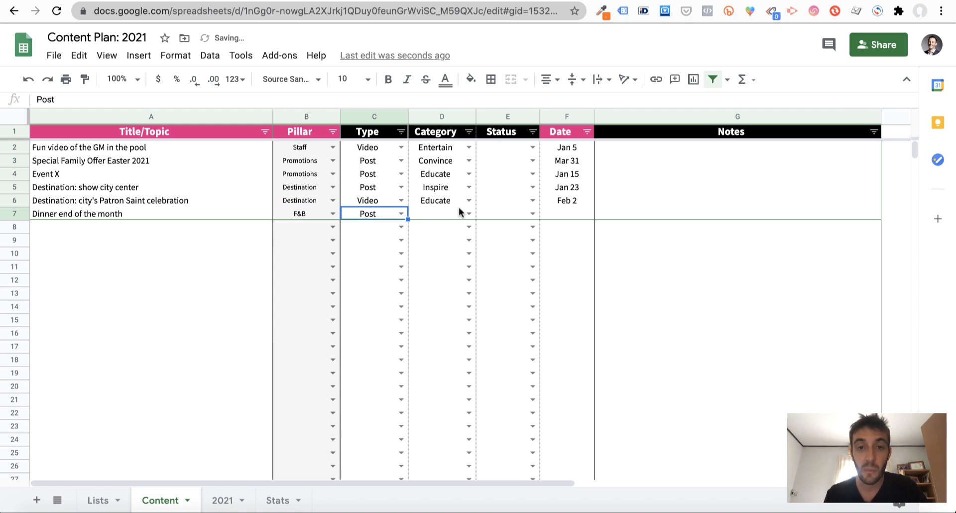
left_click(468, 214)
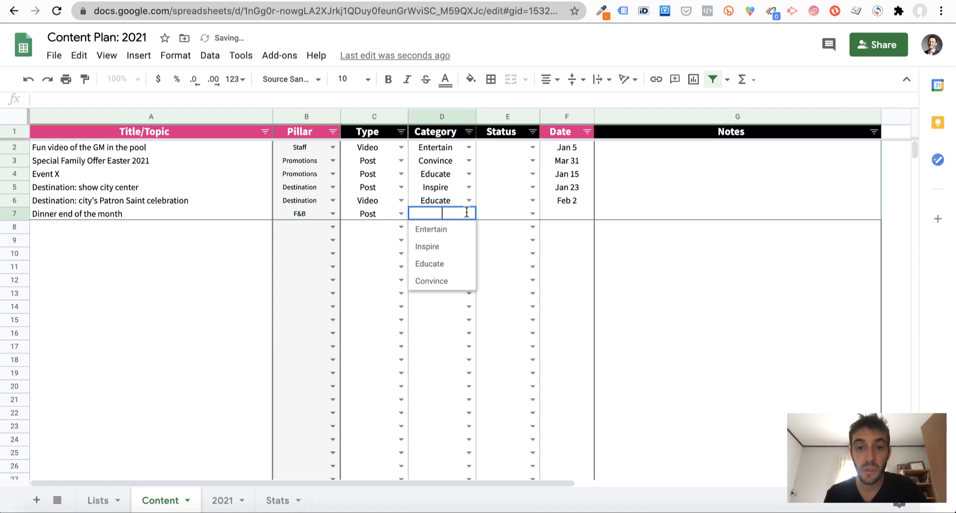
left_click(438, 230)
Step: Set the dinner entry's status to Pipeline and its date to 28 Jan
left_click(532, 215)
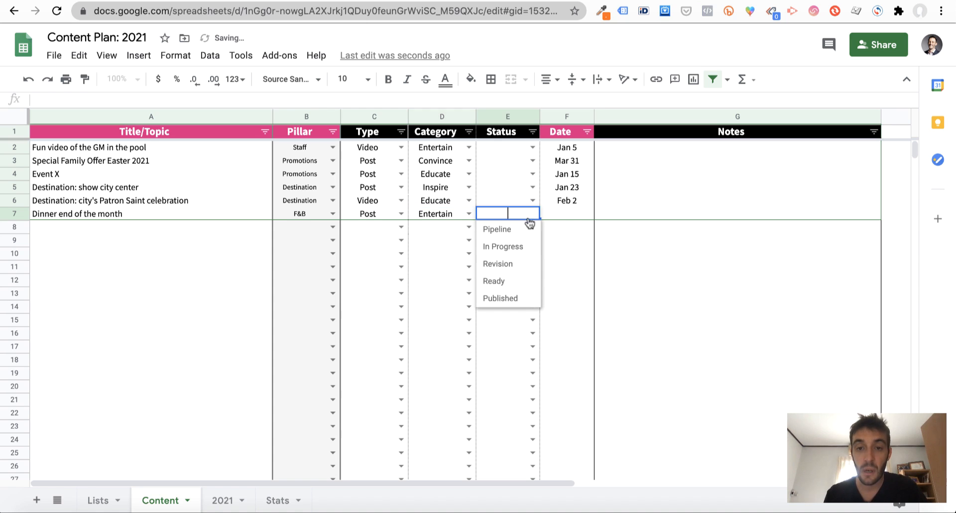
left_click(562, 230)
left_click(575, 212)
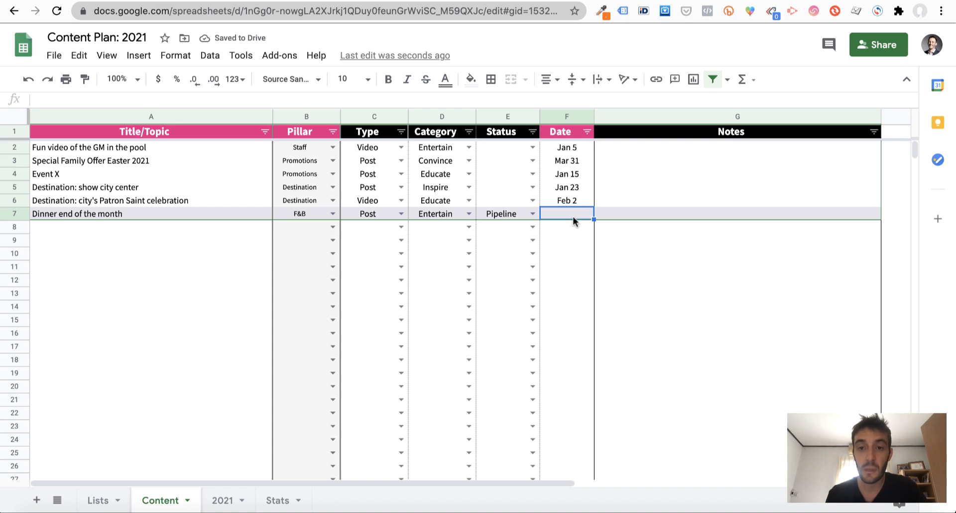
type("28 Jan")
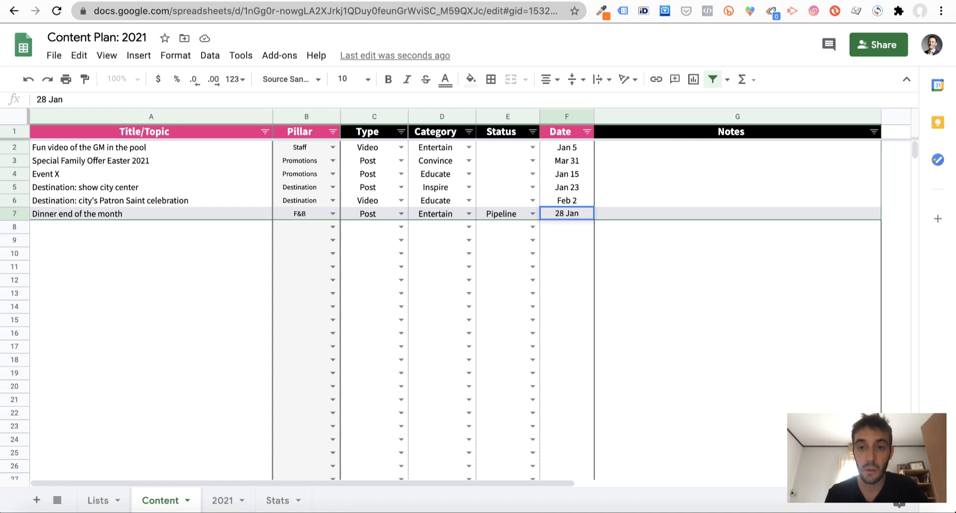
key("Return")
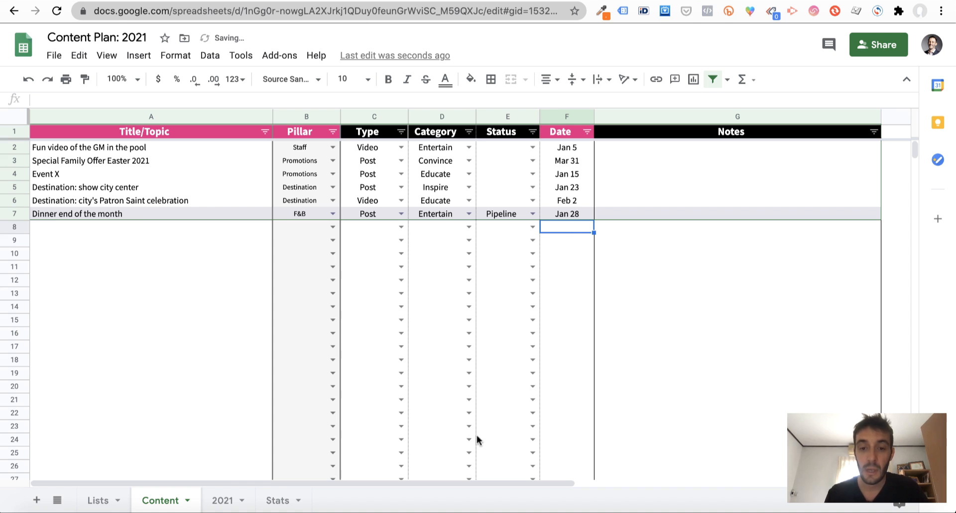
Step: Check January 28 on the 2021 calendar sheet for the dinner entry's highlight and note
left_click(222, 502)
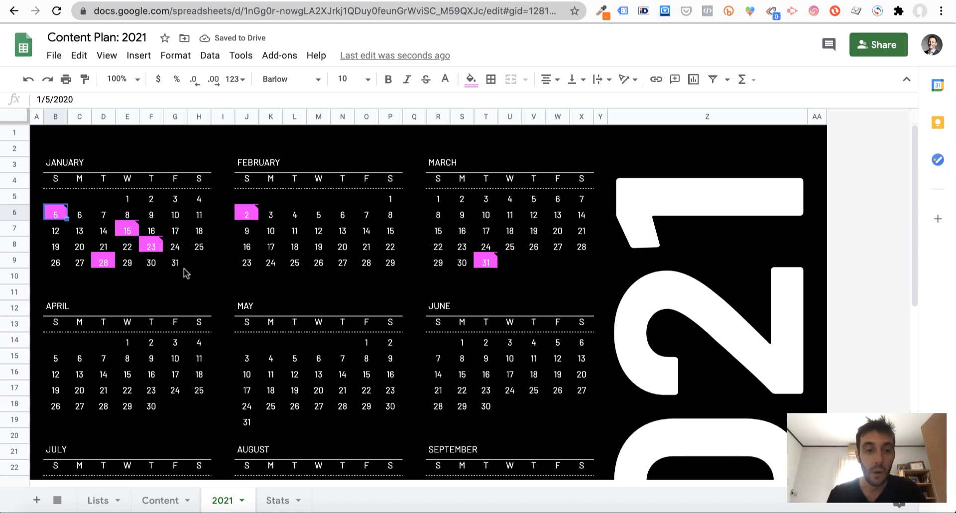
left_click(104, 262)
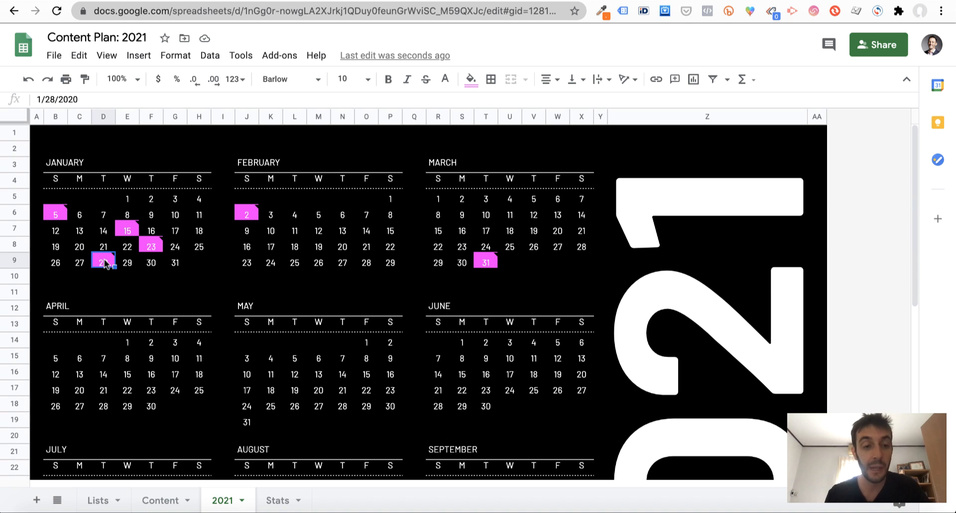
mouse_move(109, 263)
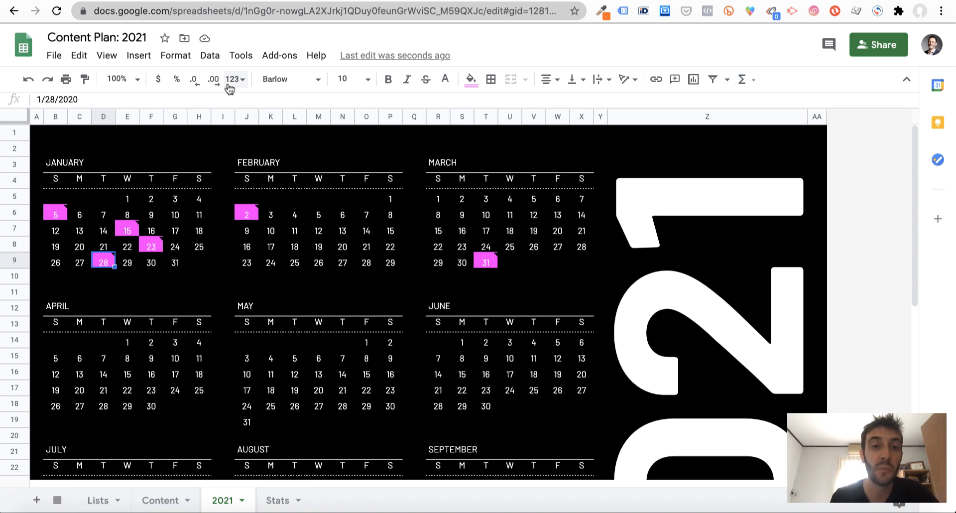
Step: Open the spreadsheet's script editor to examine the calendar notes script, and return to the 2021 calendar sheet
left_click(242, 56)
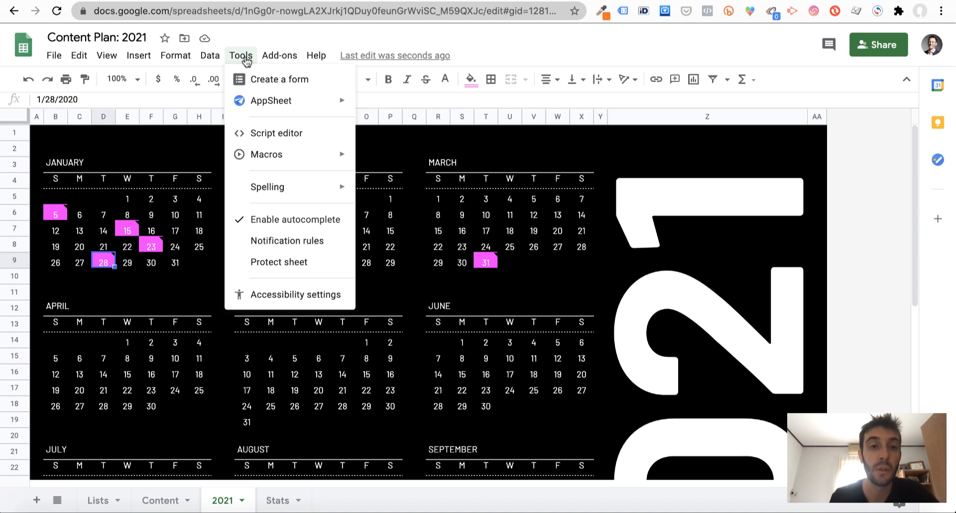
left_click(270, 133)
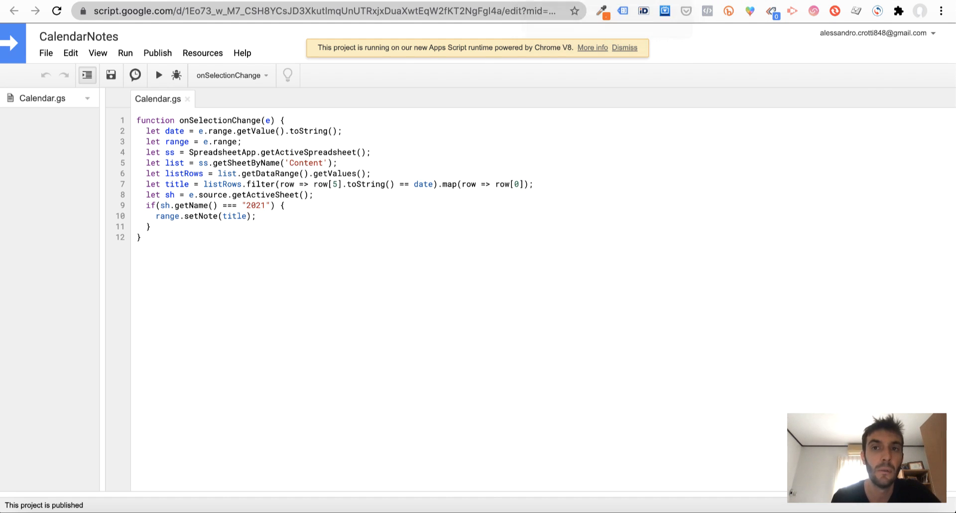
left_click(607, 1)
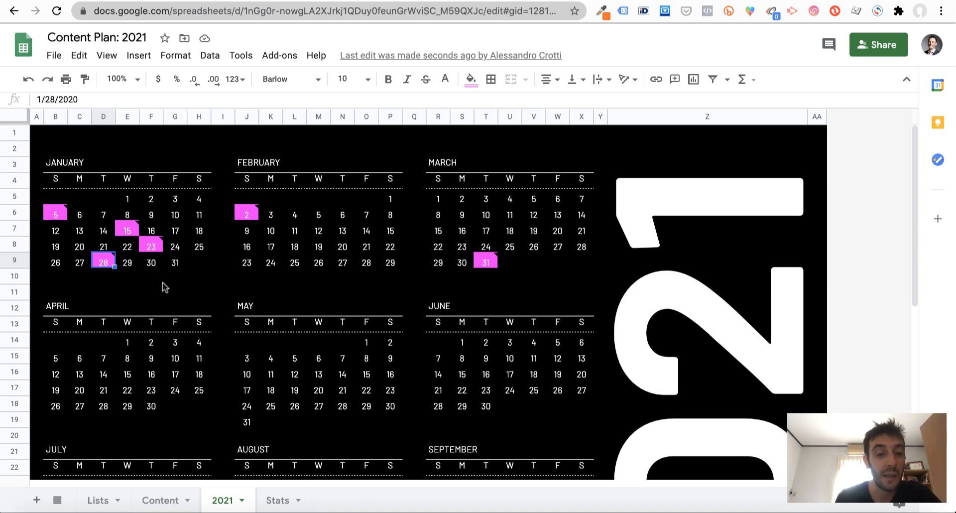
Step: Open the Stats sheet and examine the content counts by status and the counts and percentages for each category
left_click(275, 504)
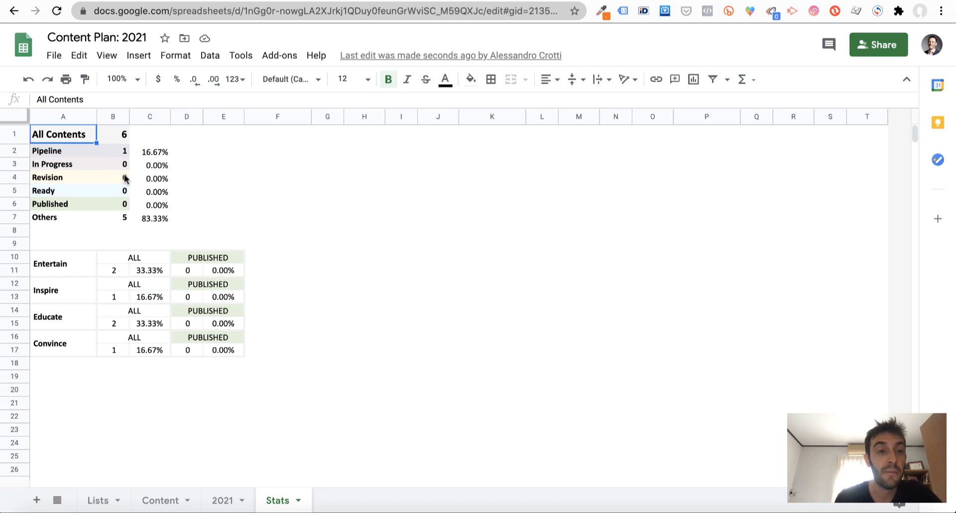
left_click_drag(119, 152, 118, 209)
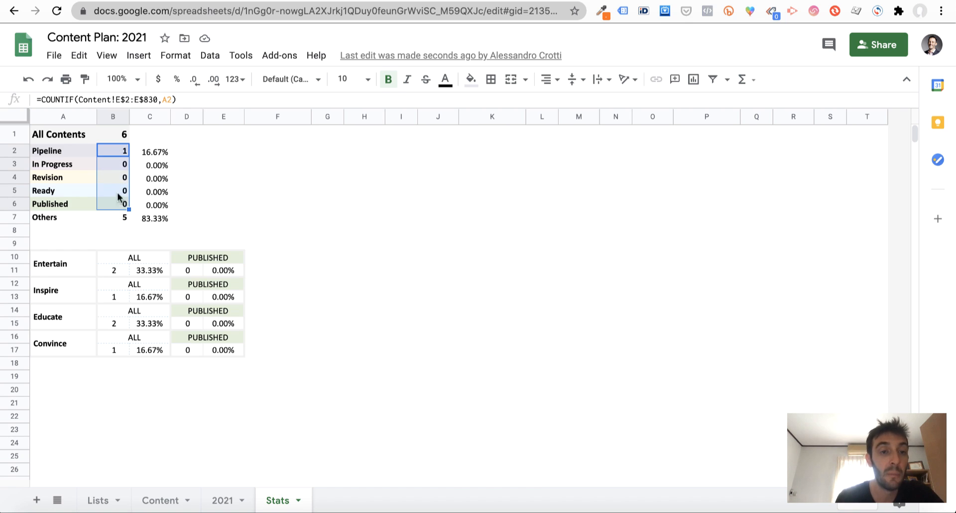
left_click(92, 310)
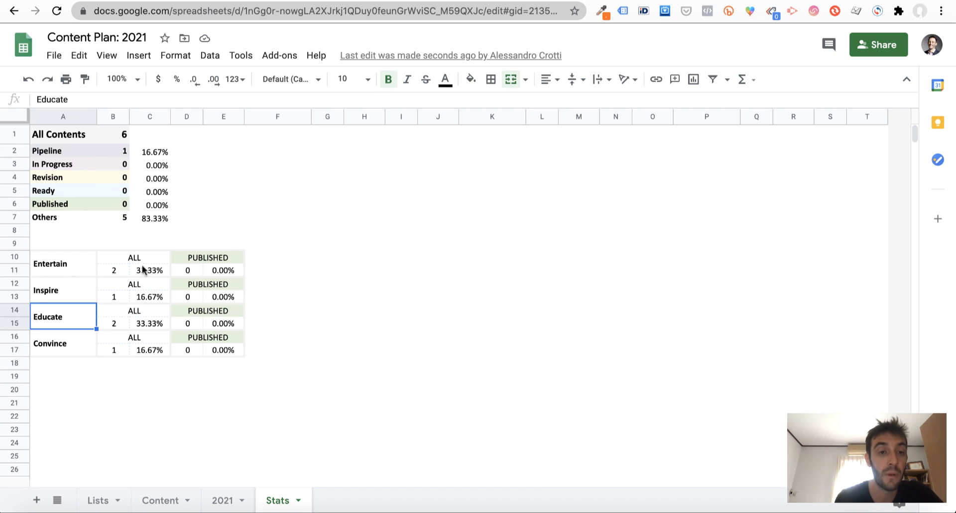
left_click(66, 267)
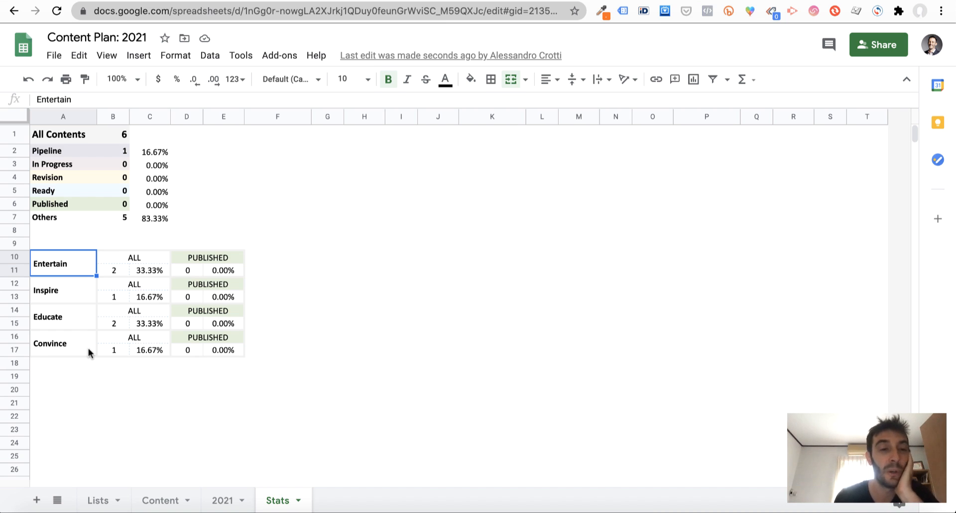
left_click(65, 288)
key("Up")
key("Down")
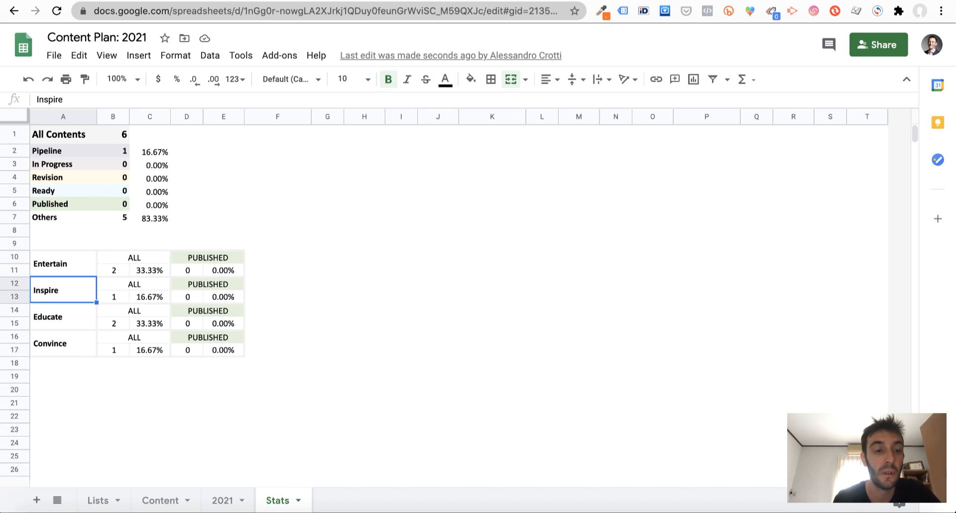
key("Down")
key("Right")
left_click(146, 270)
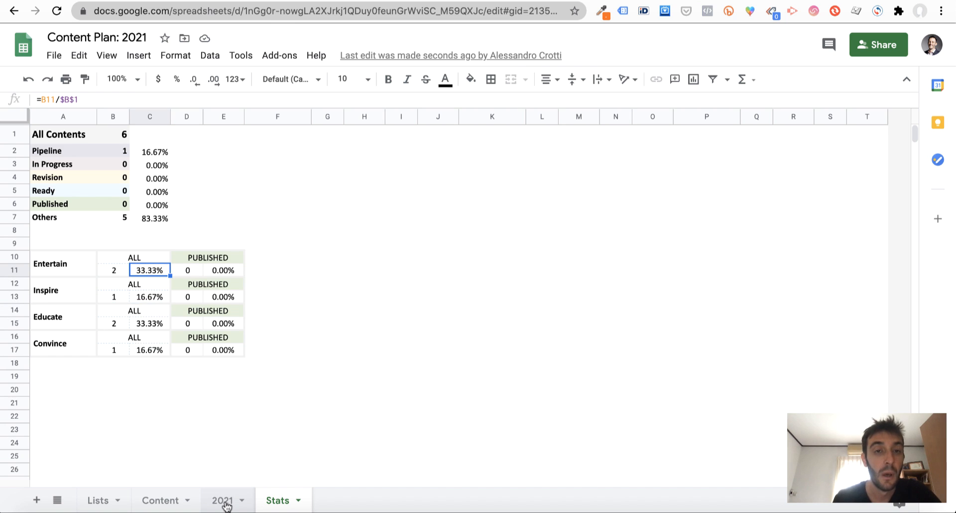
Step: Return to the Content sheet and select the date of the dinner entry in row 7
left_click(166, 504)
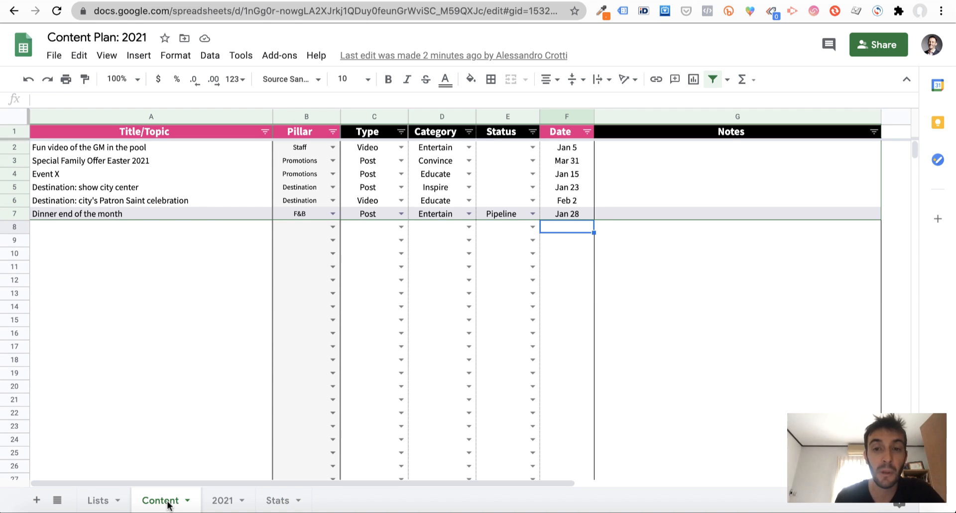
key("Up")
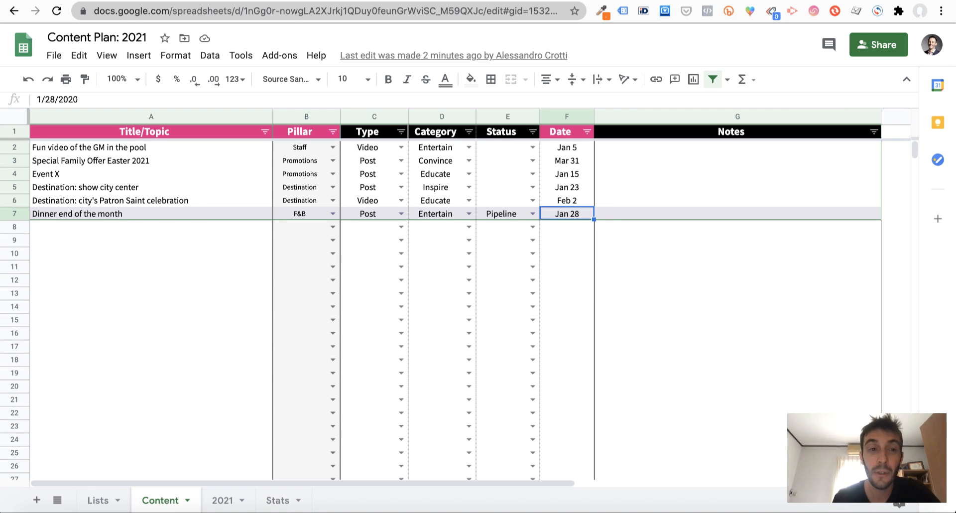